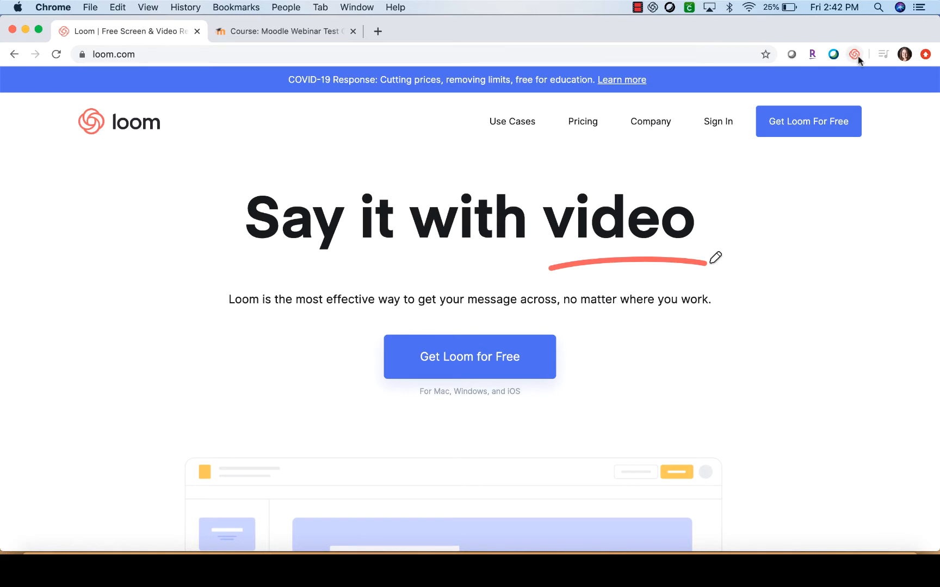
click(357, 7)
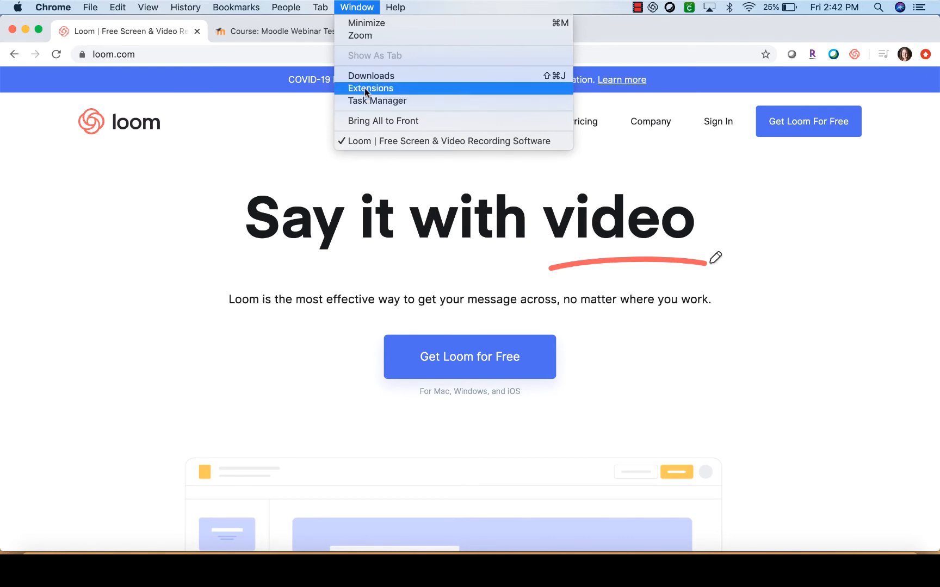
click(202, 158)
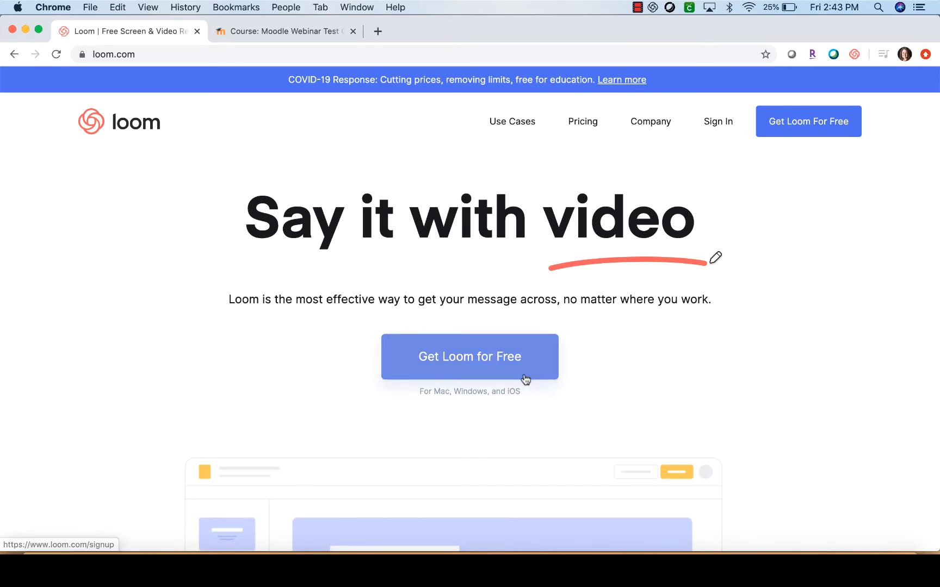
View Loom's free account sign-up page and return to the loom.com homepage
click(472, 366)
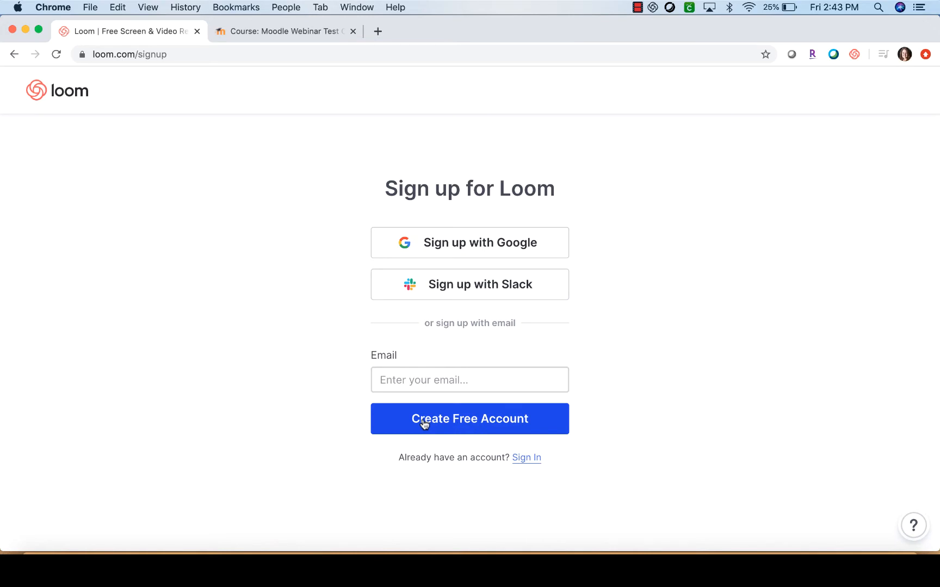
click(178, 57)
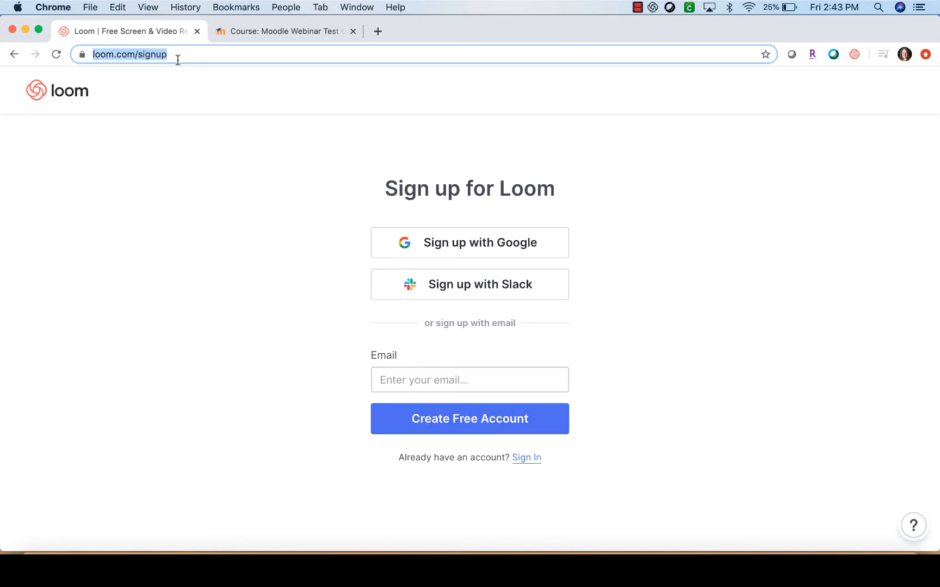
text(loom.com)
key(Return)
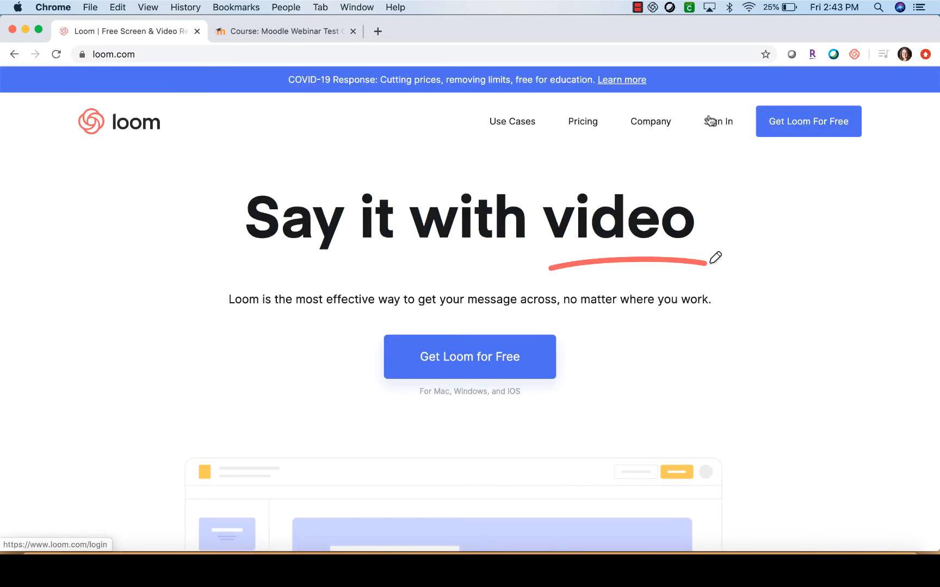
Sign in to the existing Loom account with the saved email and password
click(710, 121)
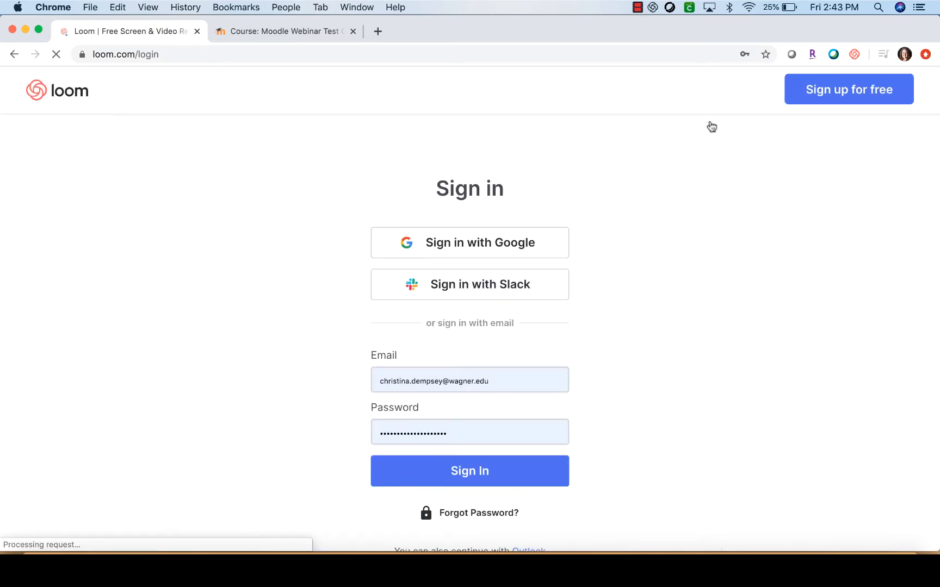
click(462, 484)
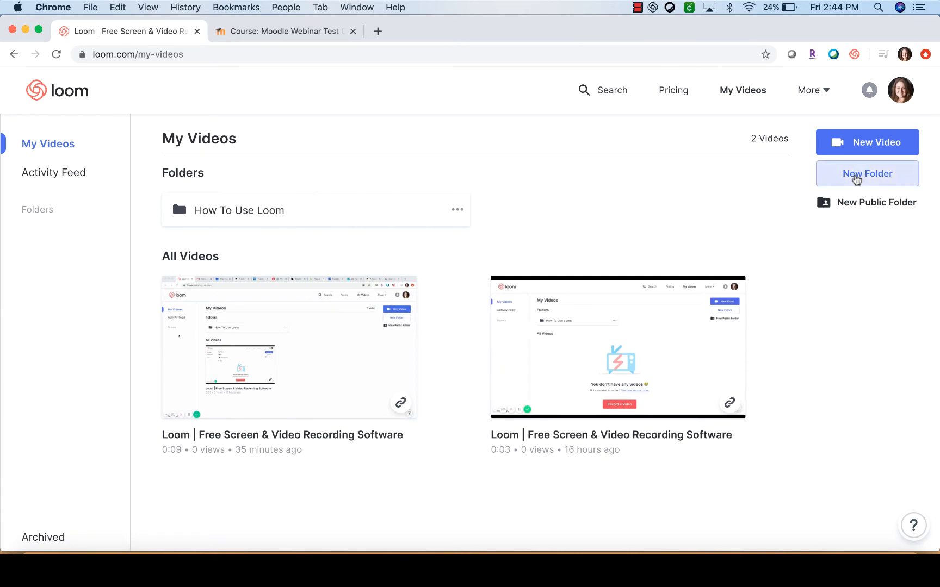
Bring up Loom's recording options for a new video from the My Videos page
click(855, 53)
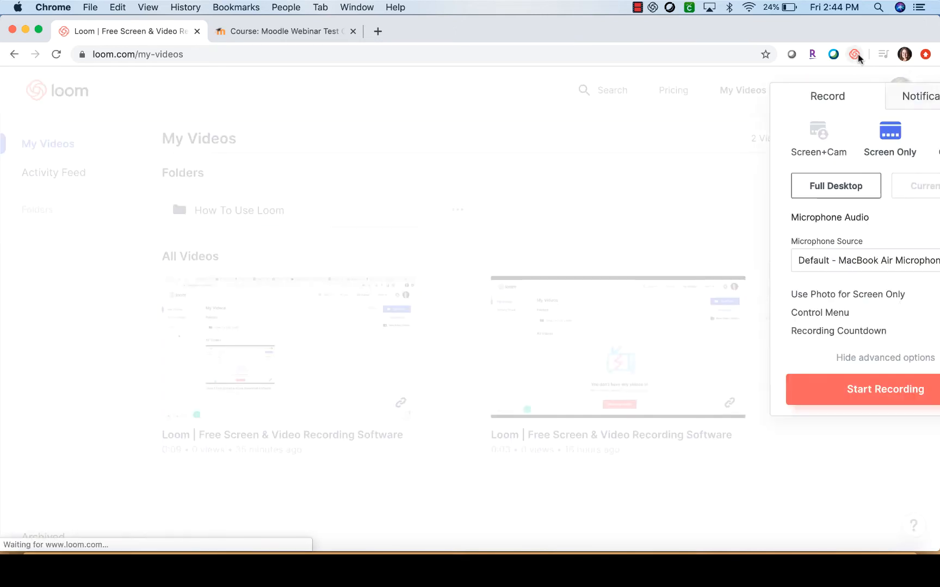
click(608, 204)
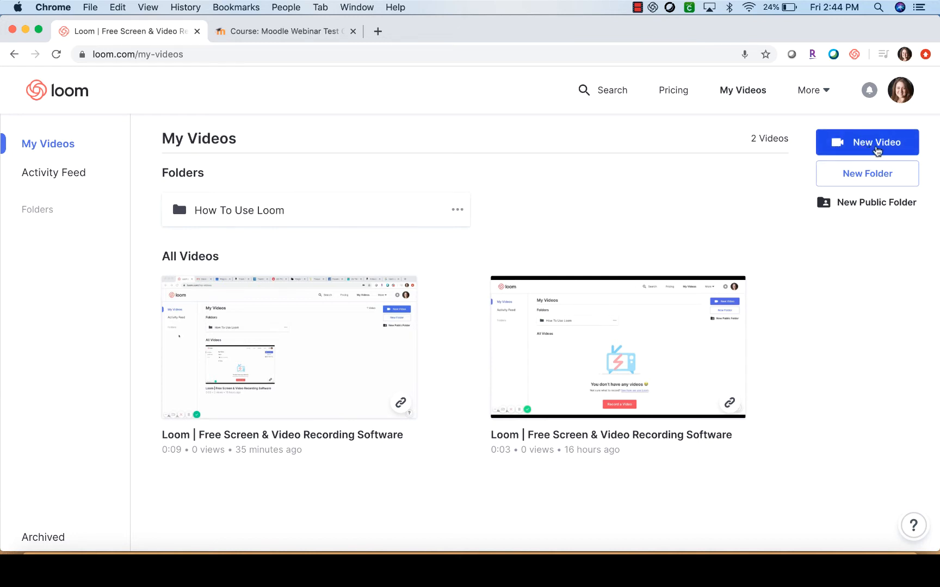
click(876, 149)
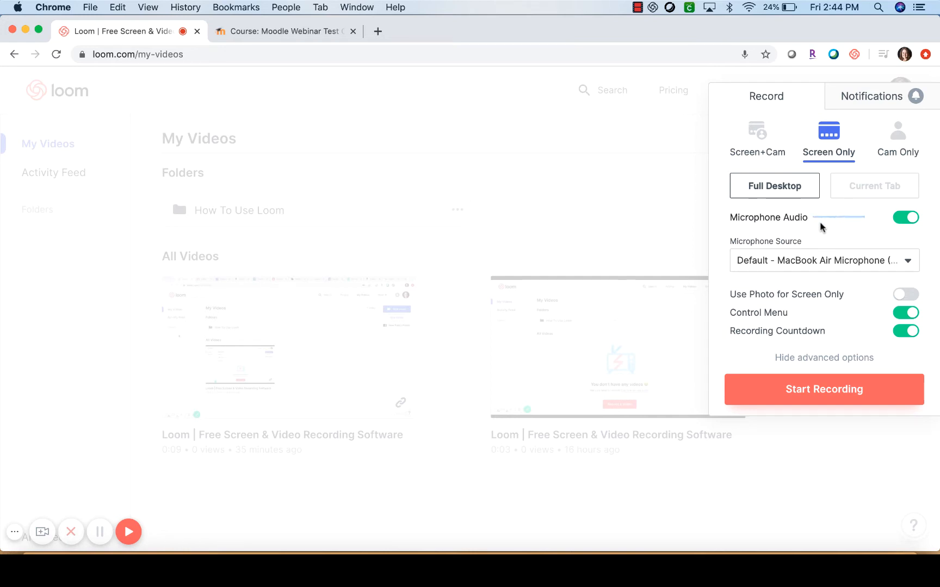
Try the Screen+Cam mode and the Current Tab capture area, then restore Screen Only with Full Desktop
click(760, 133)
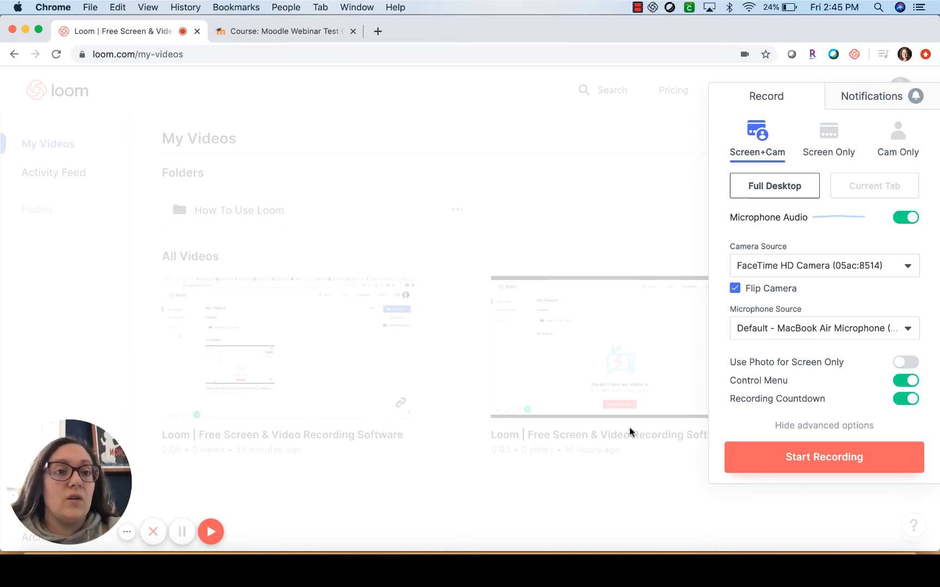
click(831, 135)
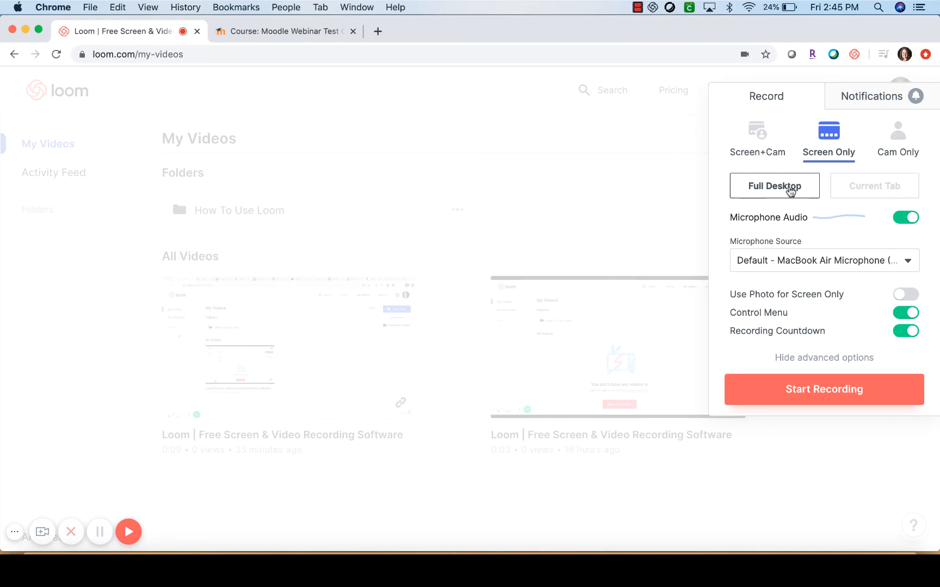
click(871, 189)
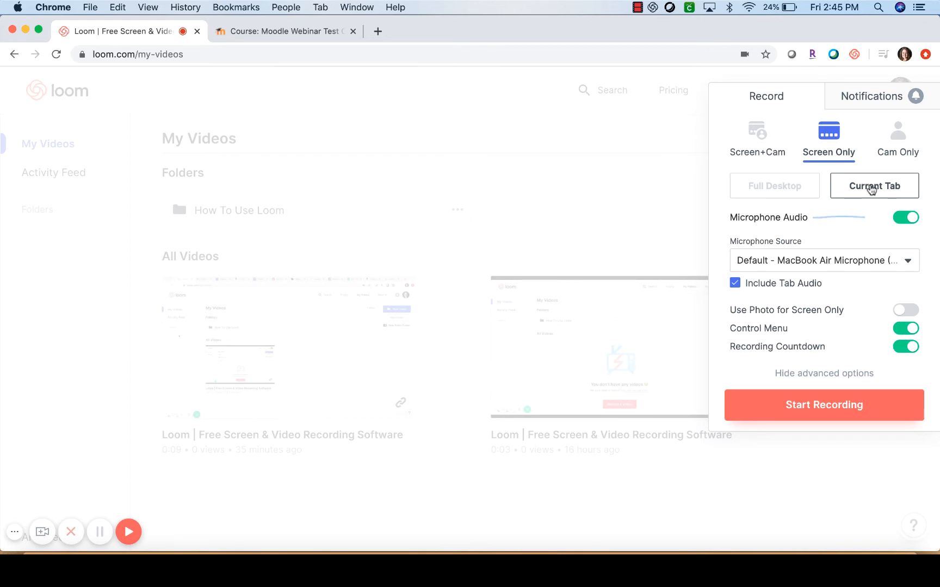
click(782, 193)
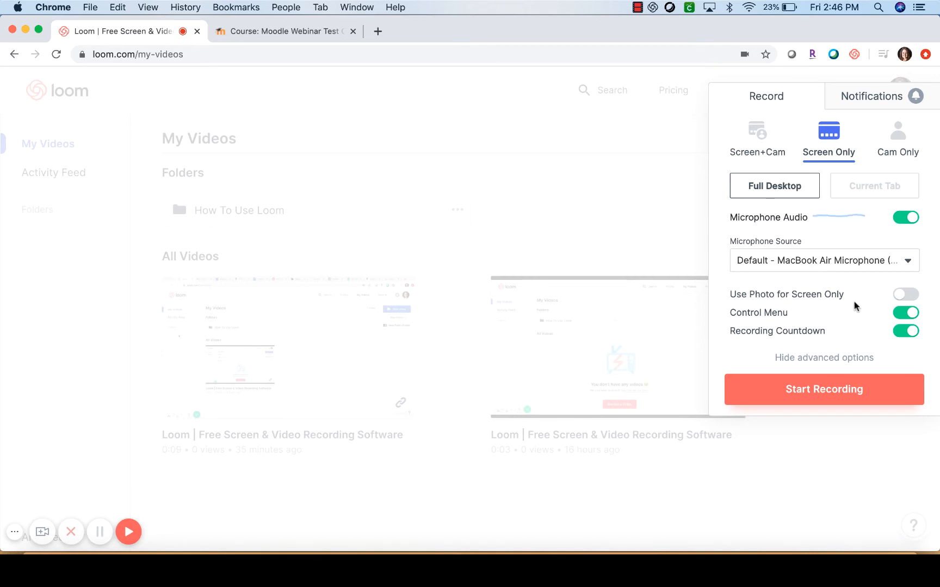
Collapse and expand the advanced recording options, and toggle Use Photo for Screen Only on and off again
click(810, 359)
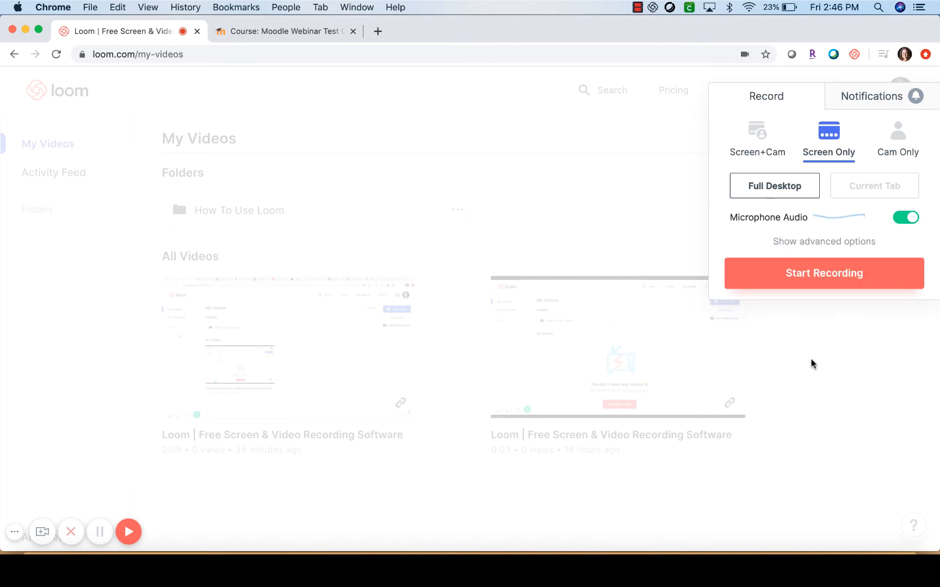
click(827, 244)
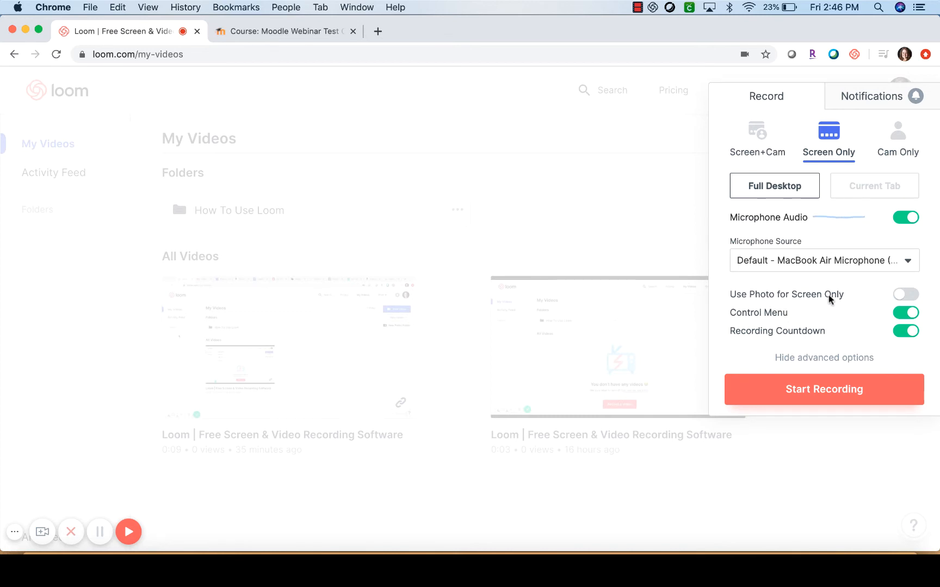
click(905, 295)
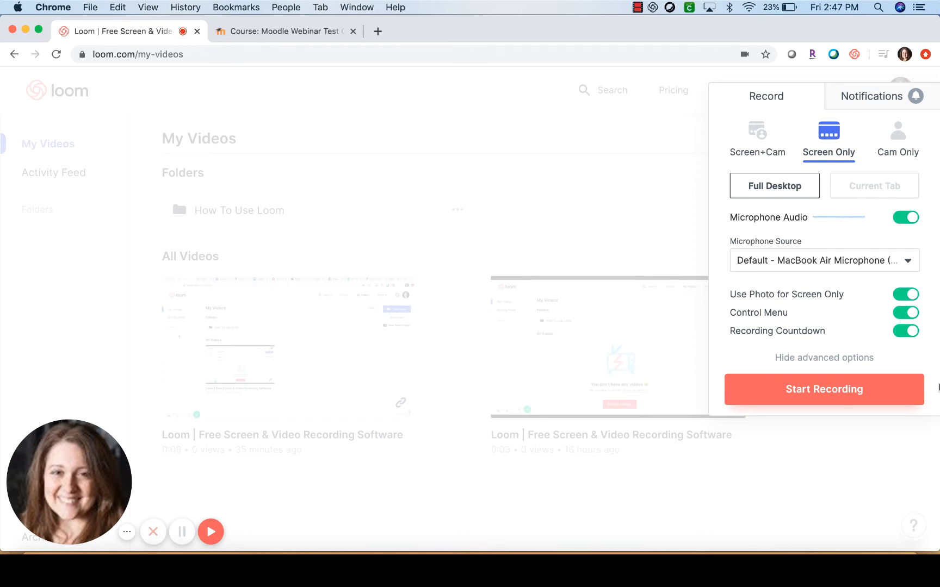
click(898, 298)
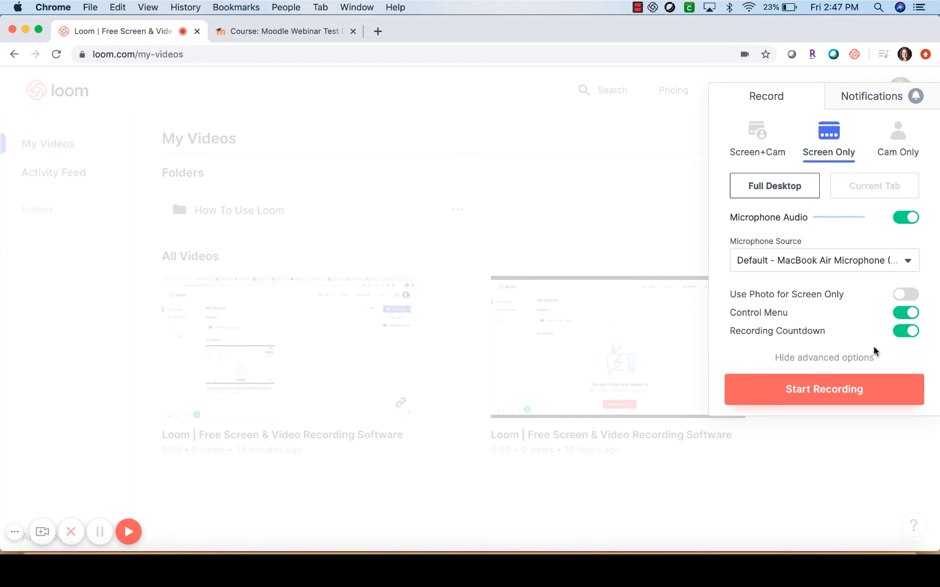
Start a Screen Only recording that shares the Chrome application window showing Loom
click(795, 389)
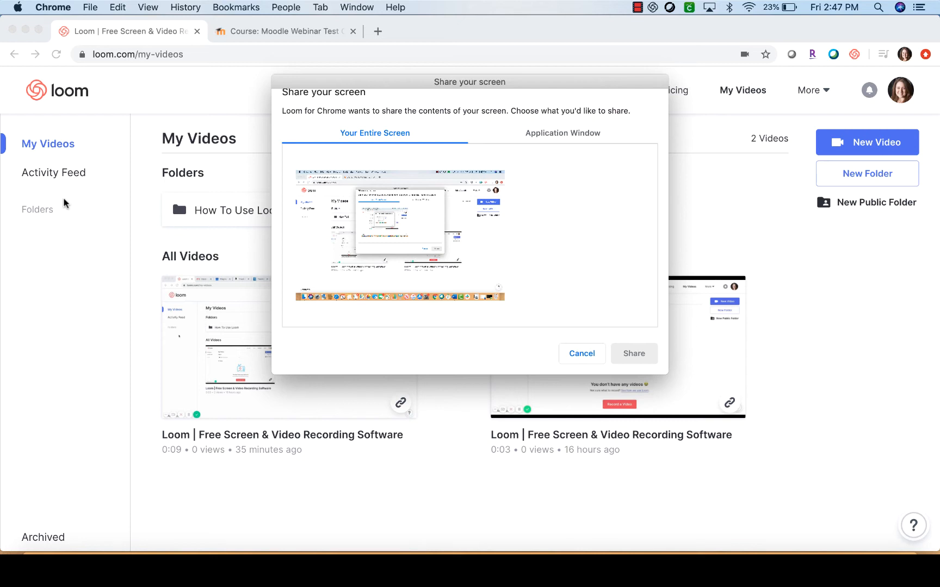
click(577, 134)
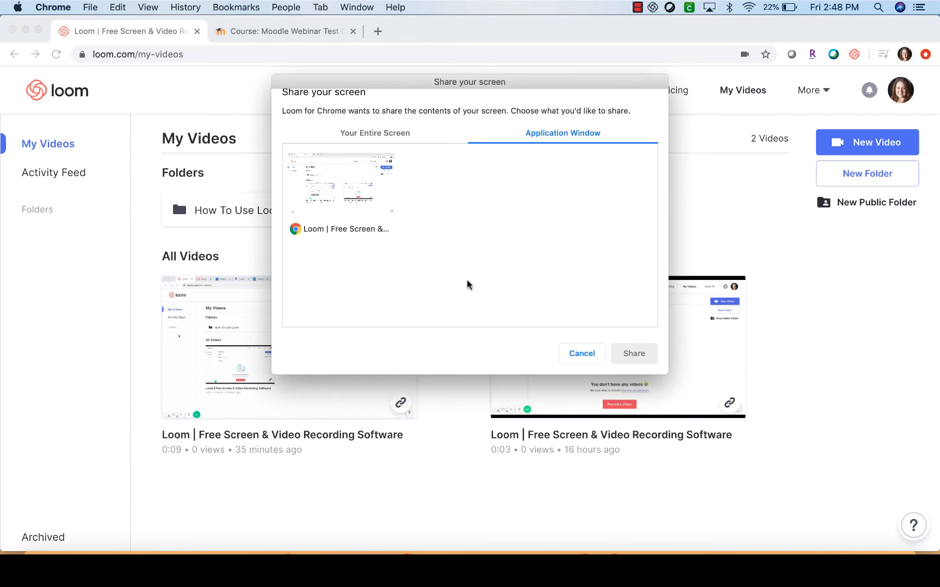
click(350, 197)
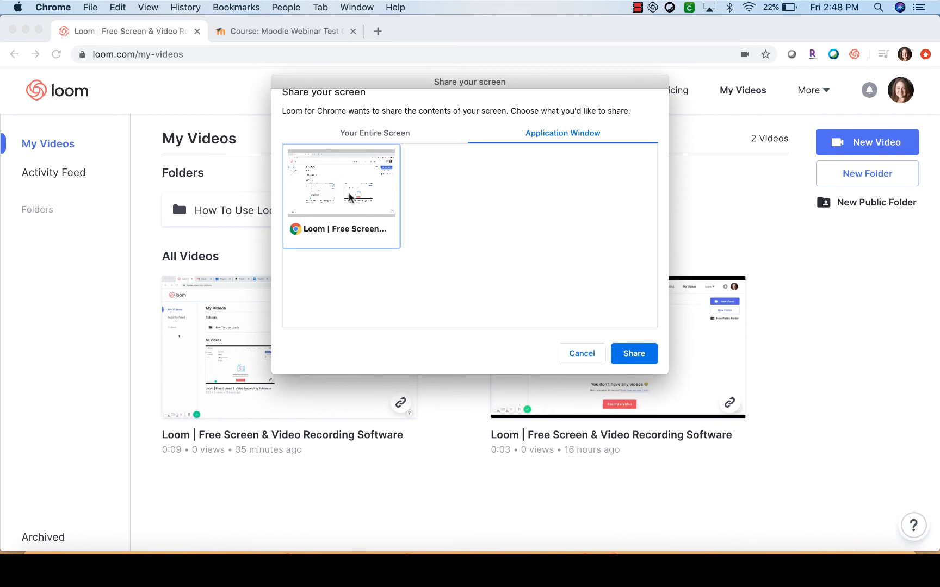
click(637, 352)
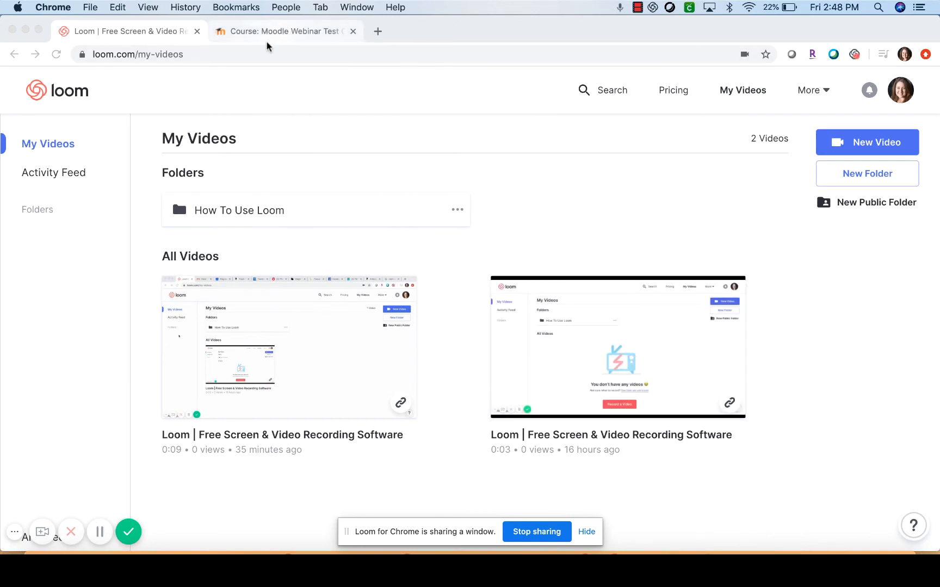
Record a visit to the Moodle Webinar Test Course page, return to Loom's My Videos page and finish the recording
click(299, 31)
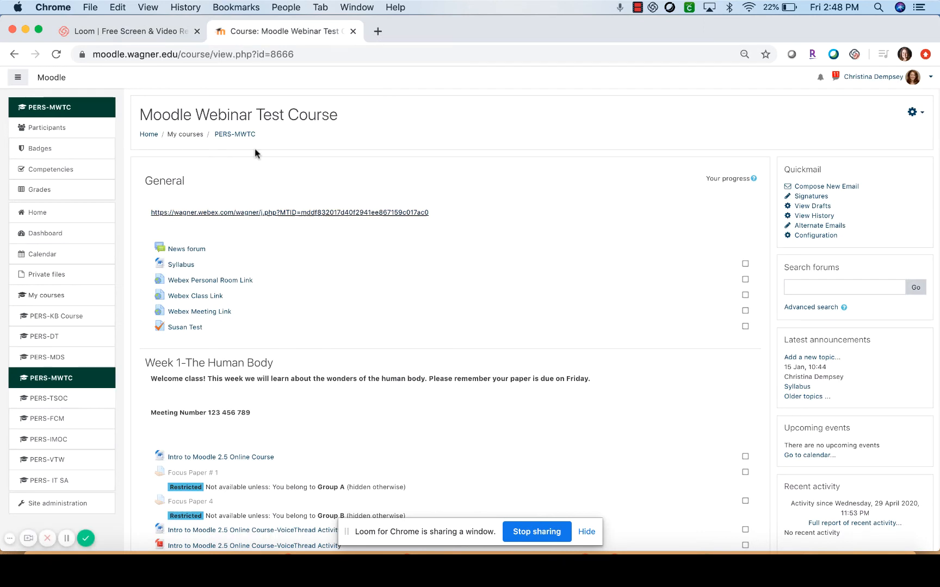
click(154, 31)
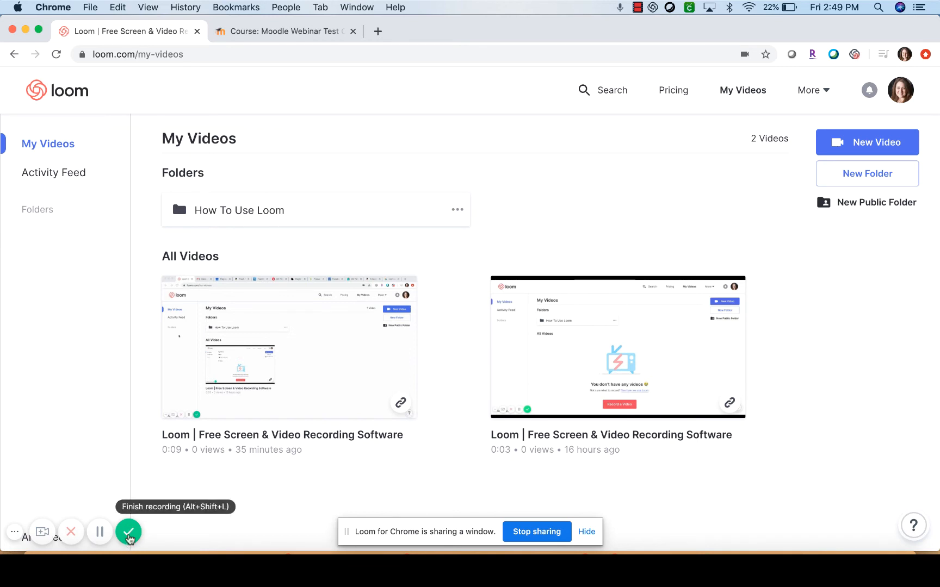
click(129, 533)
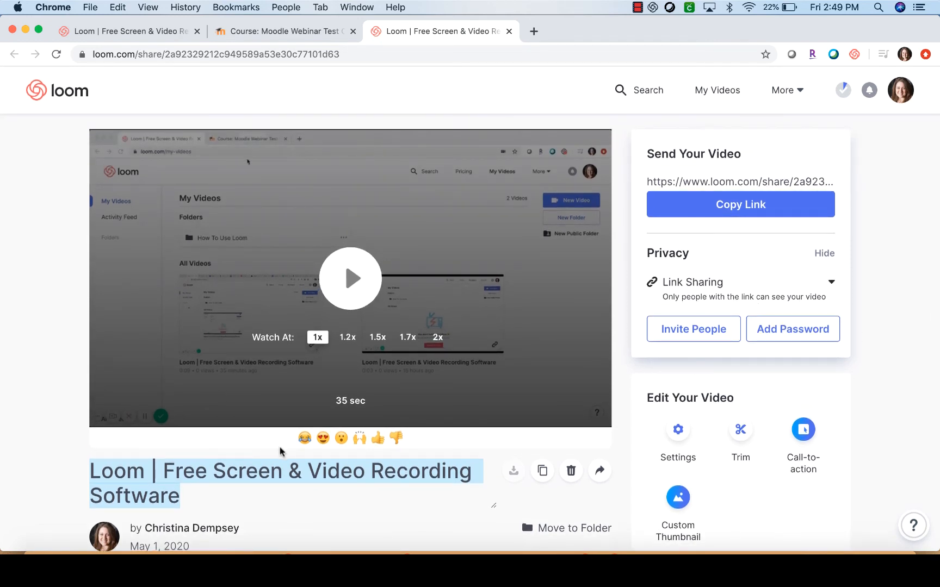
Look over the new recording's share page and play the first few seconds of the video, pausing it again
scroll(280, 451, down, 3)
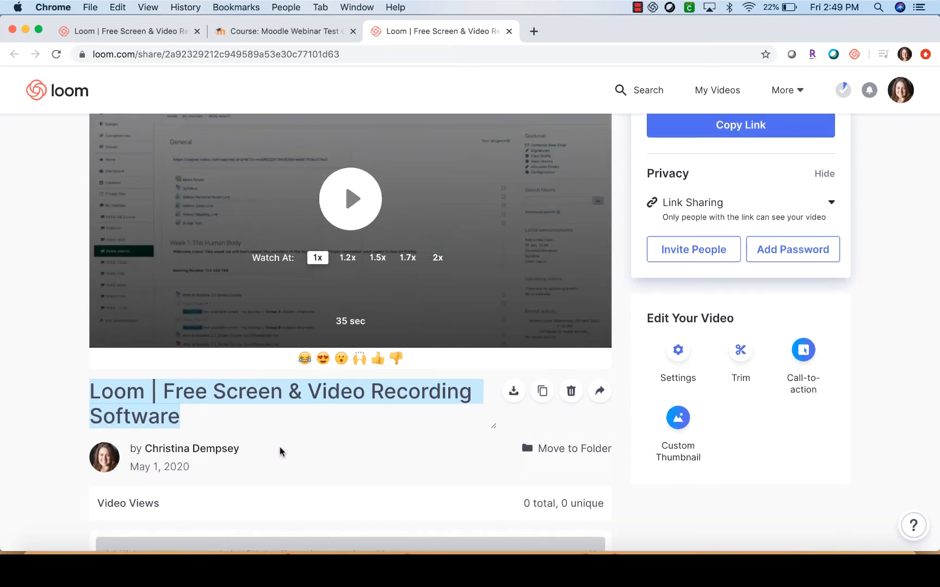
scroll(280, 451, up, 3)
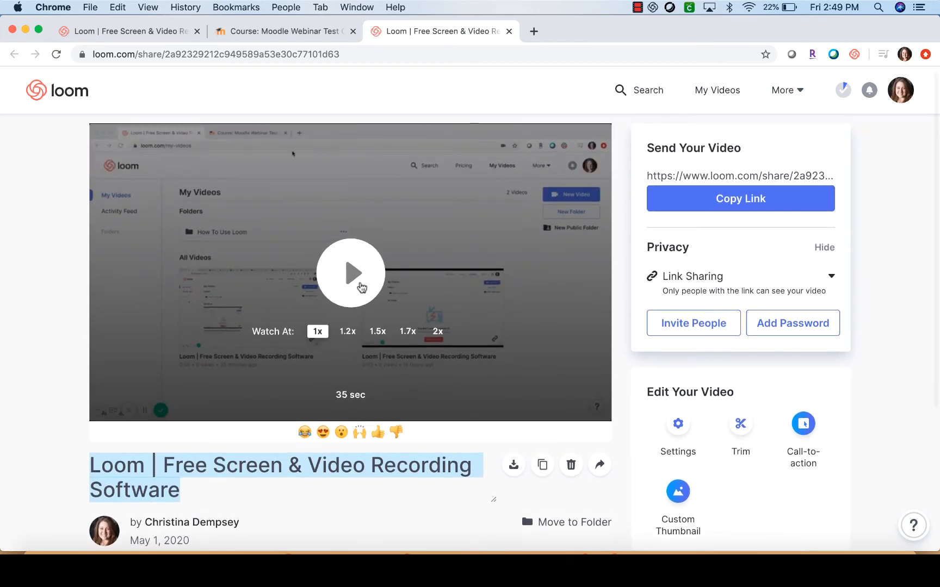
click(362, 287)
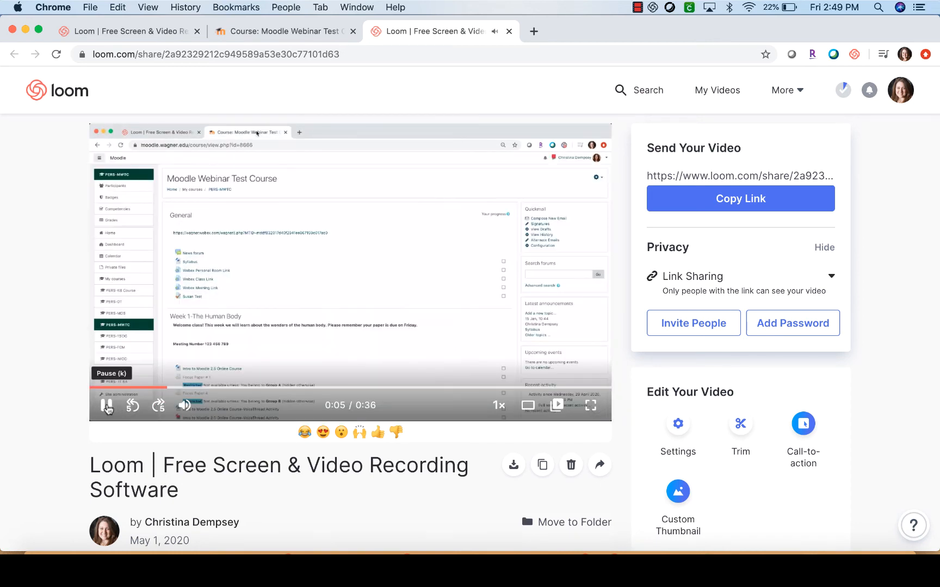
click(107, 406)
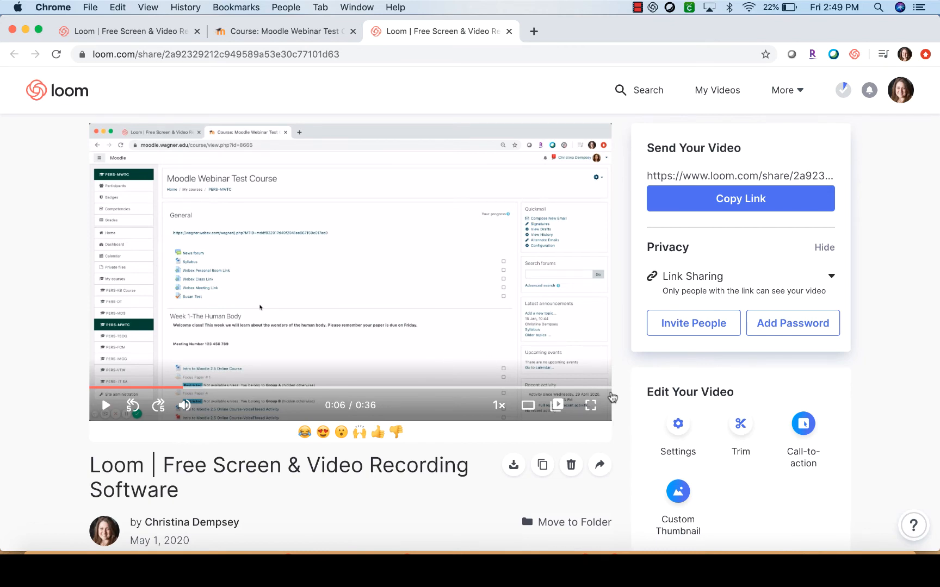
Review the video's settings for comments, reactions, thumbnail, downloads and analytics, and leave them without saving
scroll(644, 413, down, 2)
scroll(645, 415, up, 1)
scroll(644, 415, up, 1)
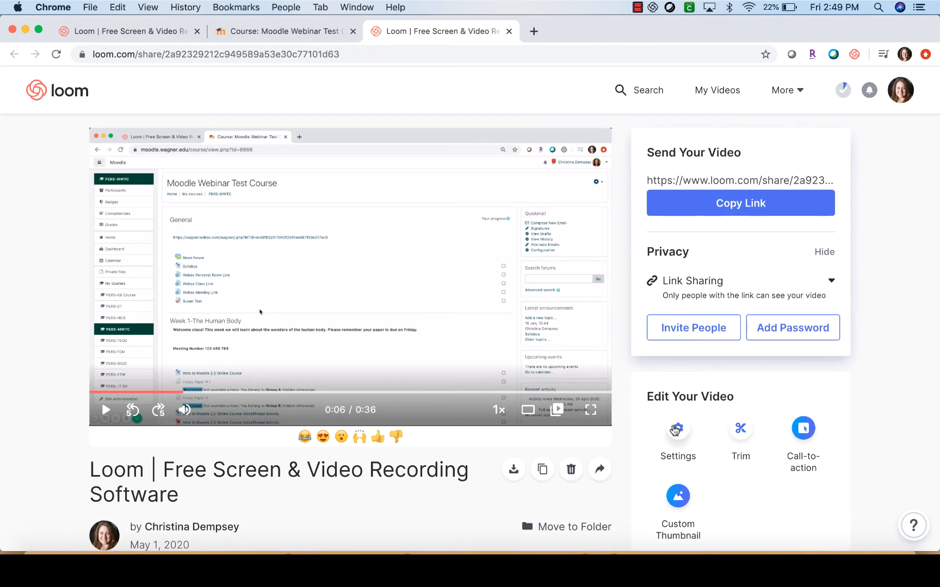
click(675, 431)
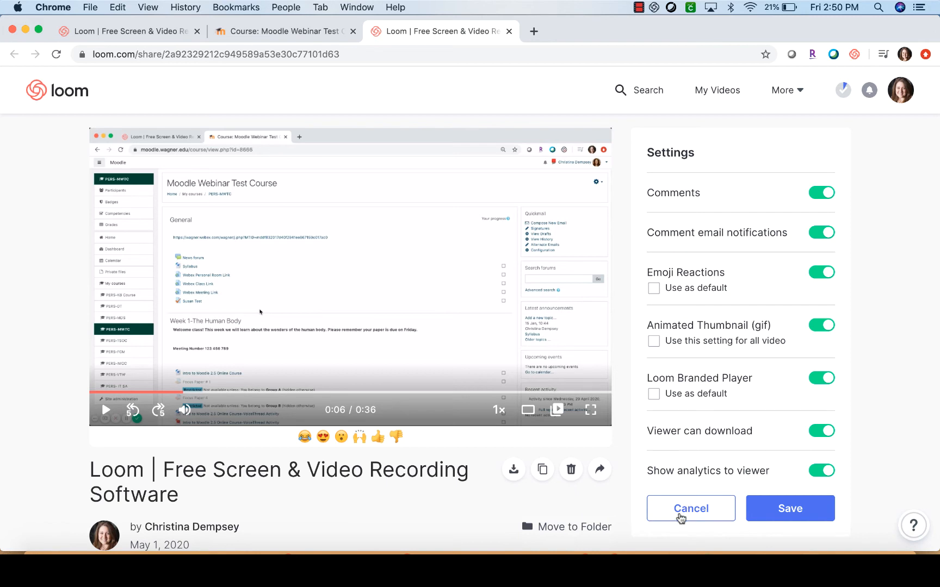
click(680, 508)
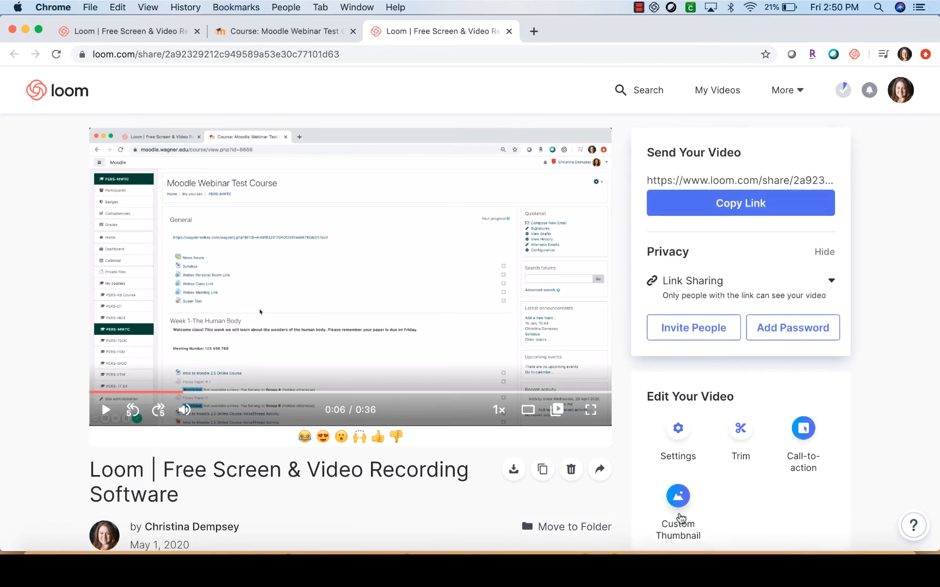
Open the video for trimming and remove the section from 0:01.6 to 0:05.3
scroll(680, 520, down, 2)
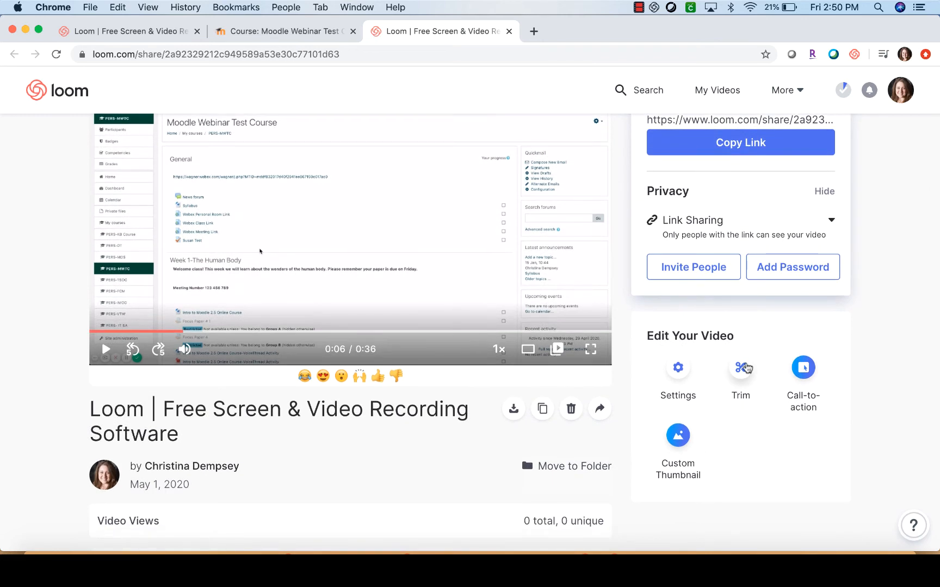
scroll(747, 370, up, 2)
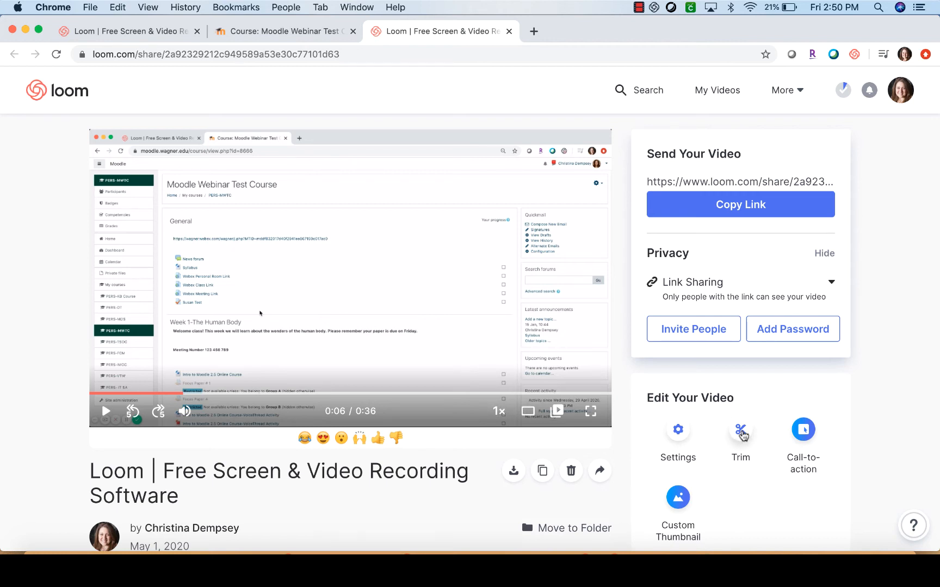
click(742, 433)
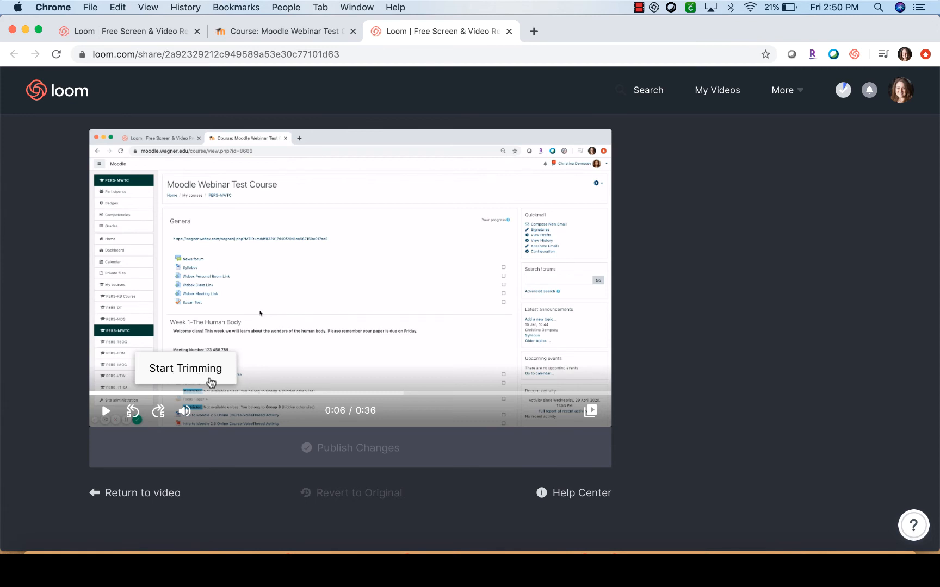
click(181, 373)
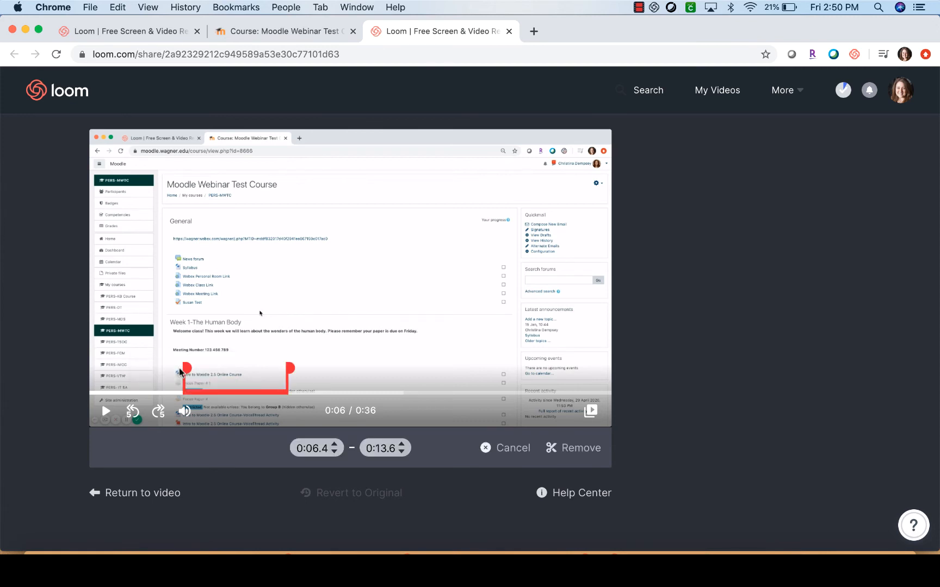
drag(188, 370, 117, 371)
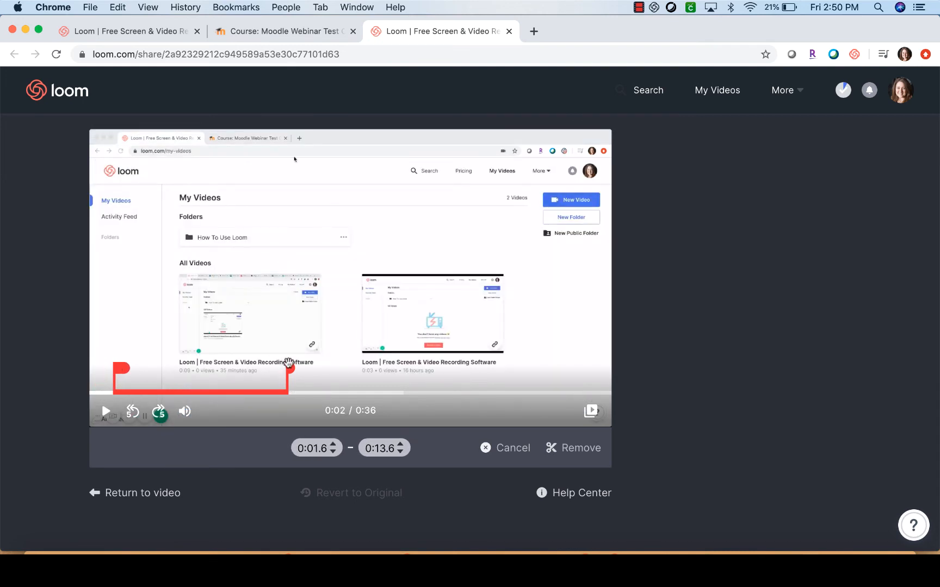
drag(291, 370, 167, 371)
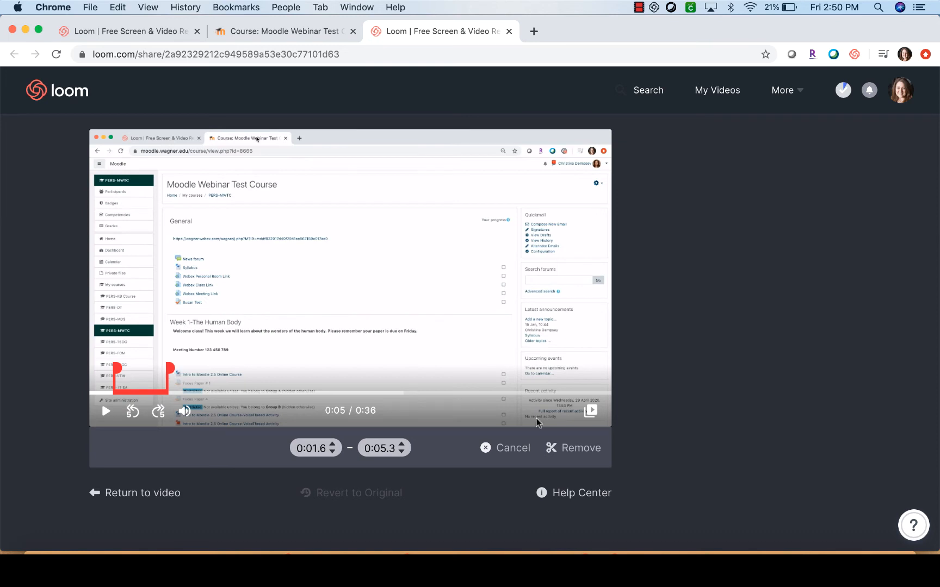
click(573, 454)
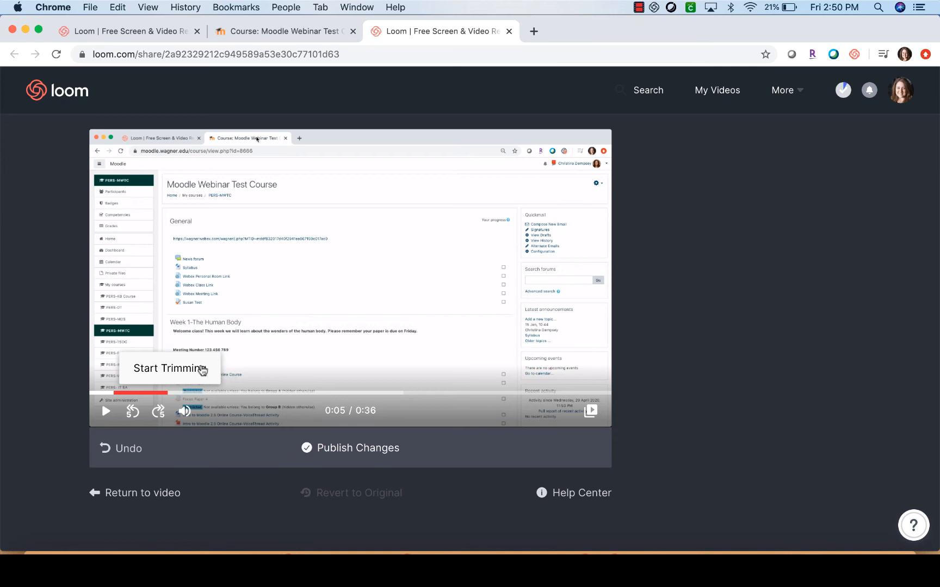
Cut a second section from 0:10.0 to 0:12.5 and play a moment of the video to preview it
click(203, 371)
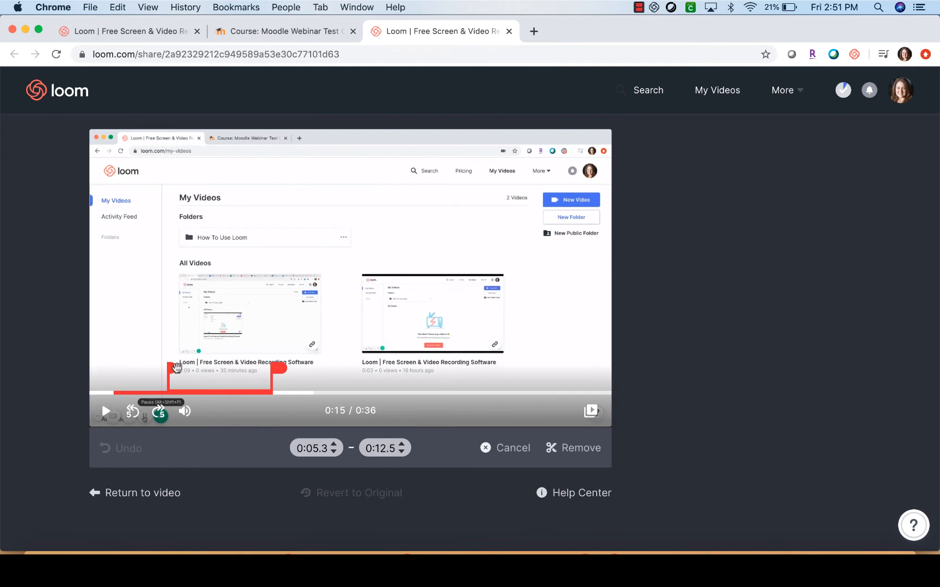
drag(171, 368, 243, 370)
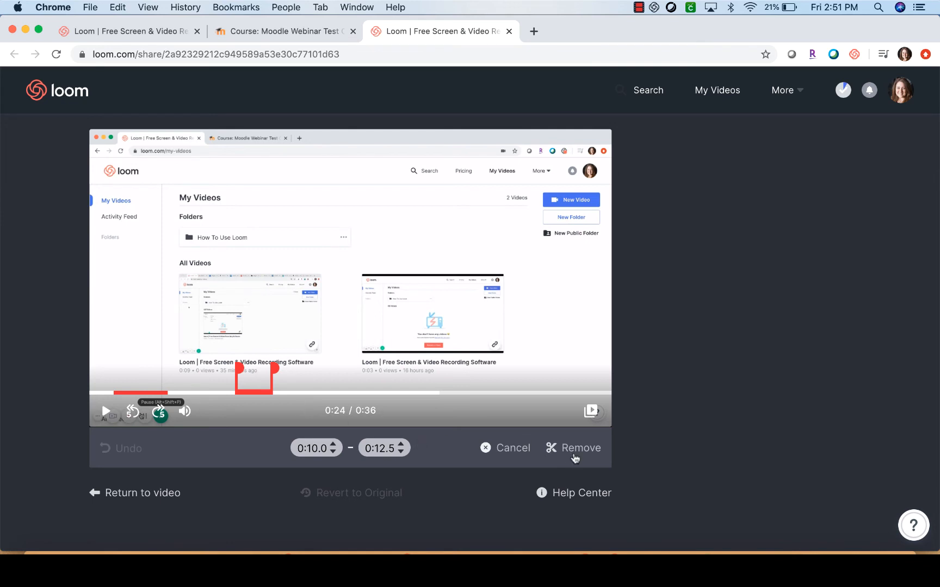
click(578, 459)
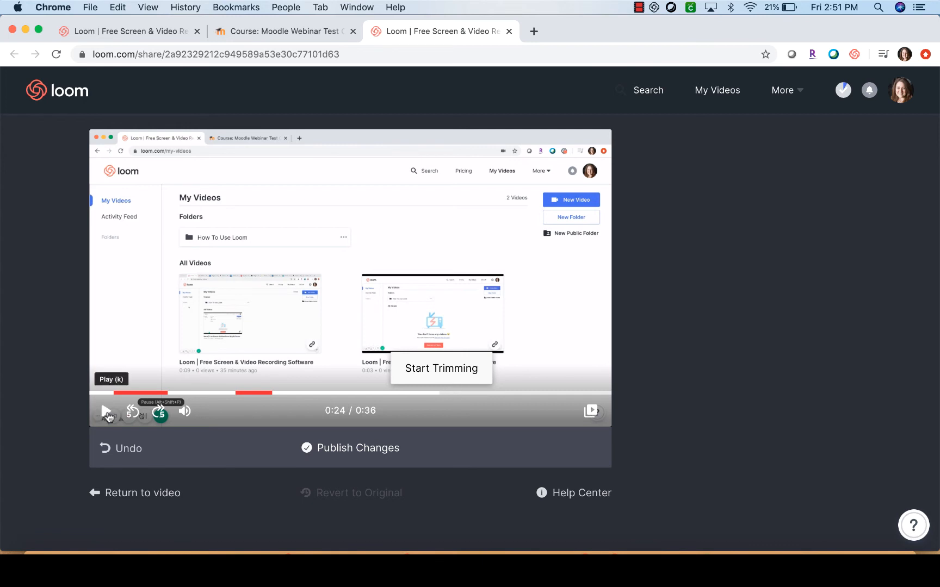
click(106, 413)
click(107, 415)
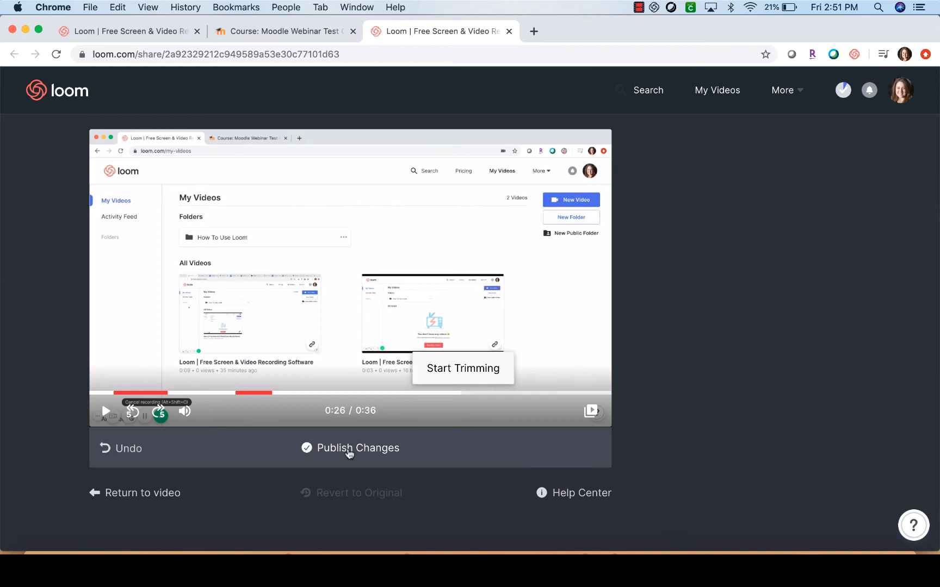
Return to the video and discard the unpublished trim changes
click(127, 496)
scroll(127, 497, down, 2)
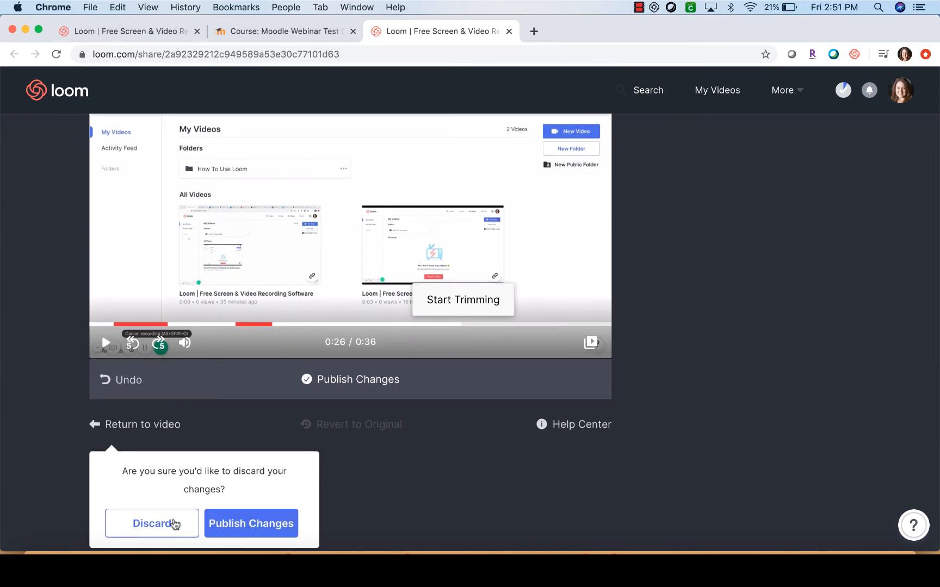
click(174, 524)
Look over the custom thumbnail upload options and leave them without uploading an image
scroll(174, 524, up, 5)
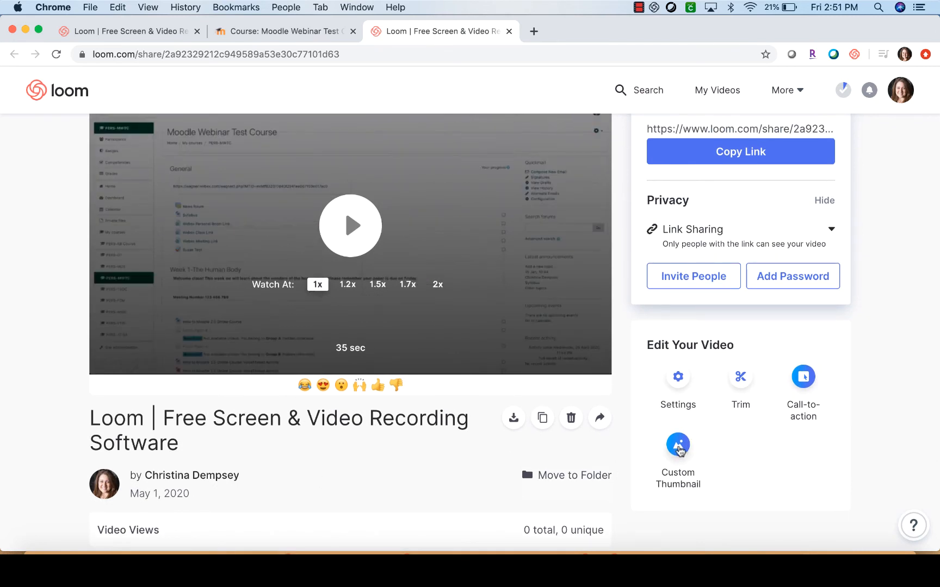
click(679, 450)
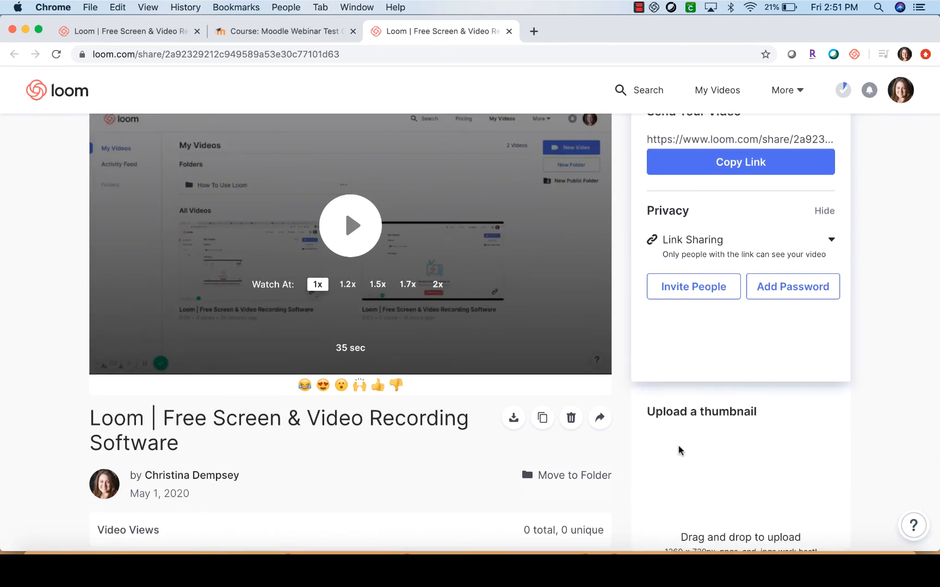
scroll(678, 450, up, 2)
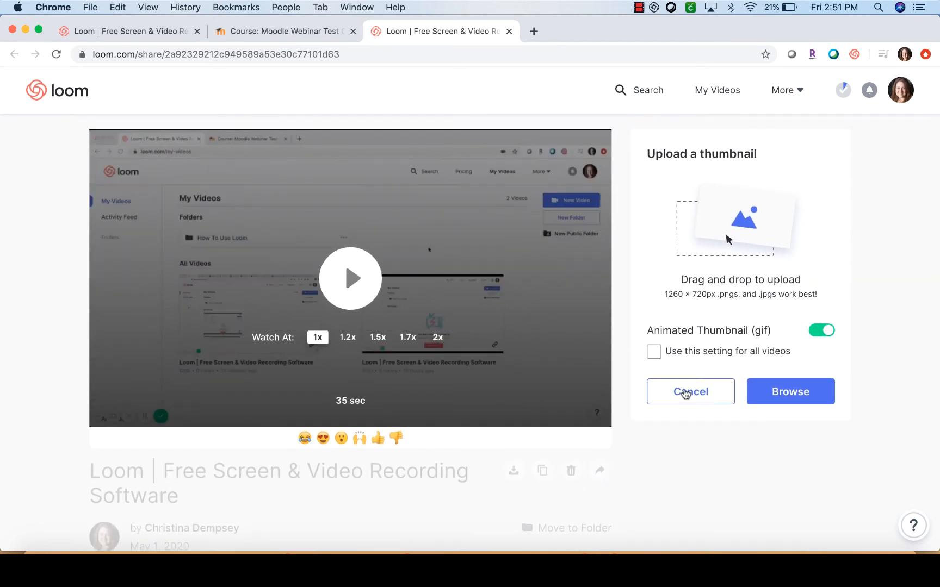
click(686, 392)
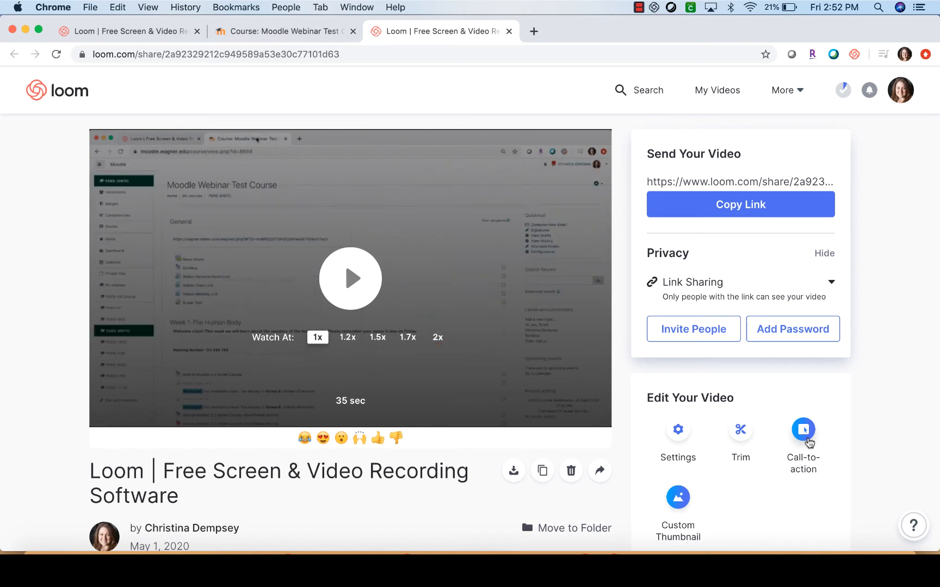
Try out a call-to-action button with the text "Make a Training Appointment!" and cancel it without saving
click(803, 430)
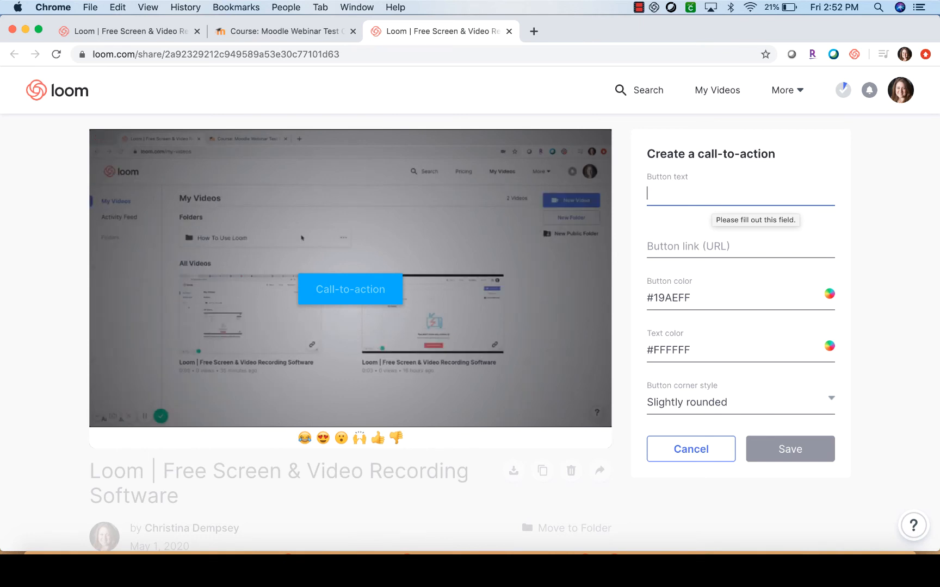
text(Make a Training Appointment!)
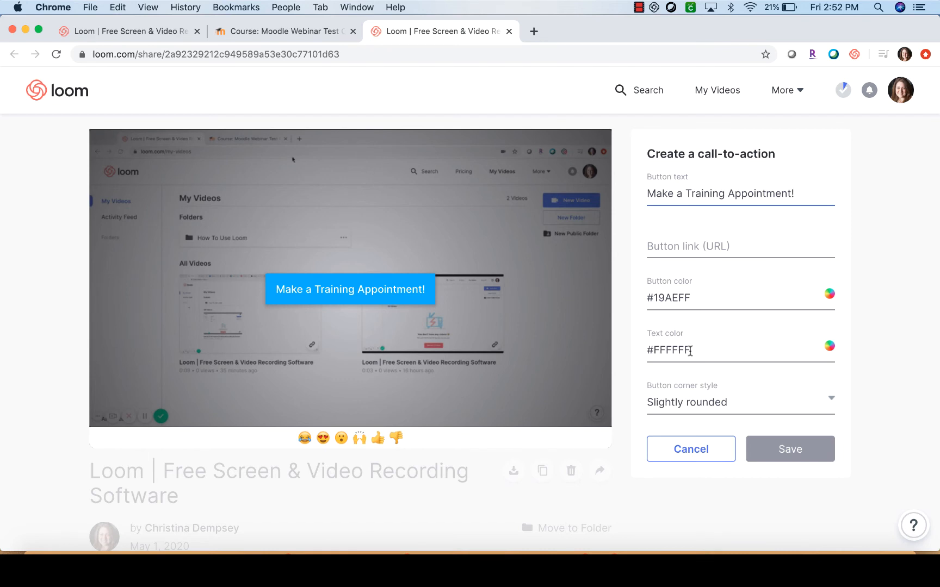
click(690, 449)
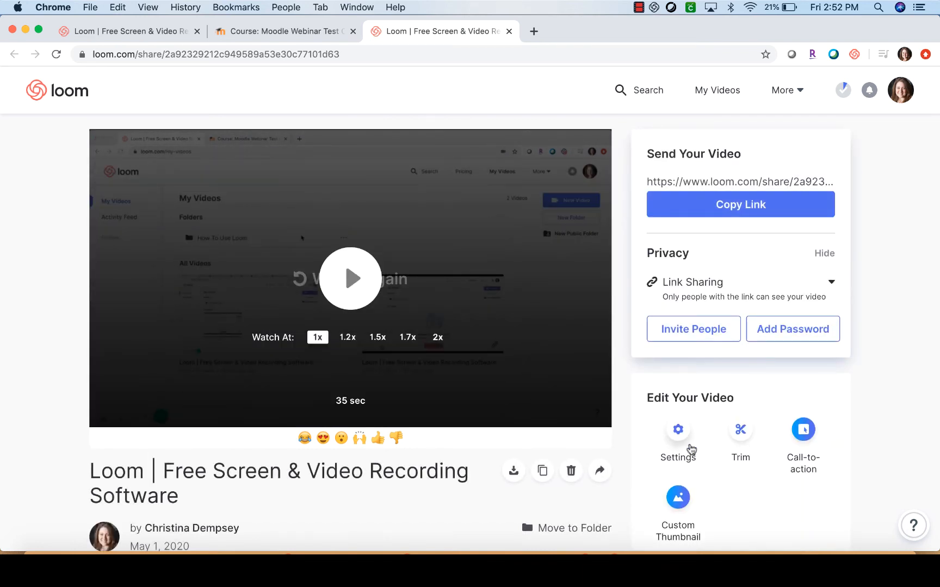
Download the video as an MP4 file
scroll(622, 428, down, 2)
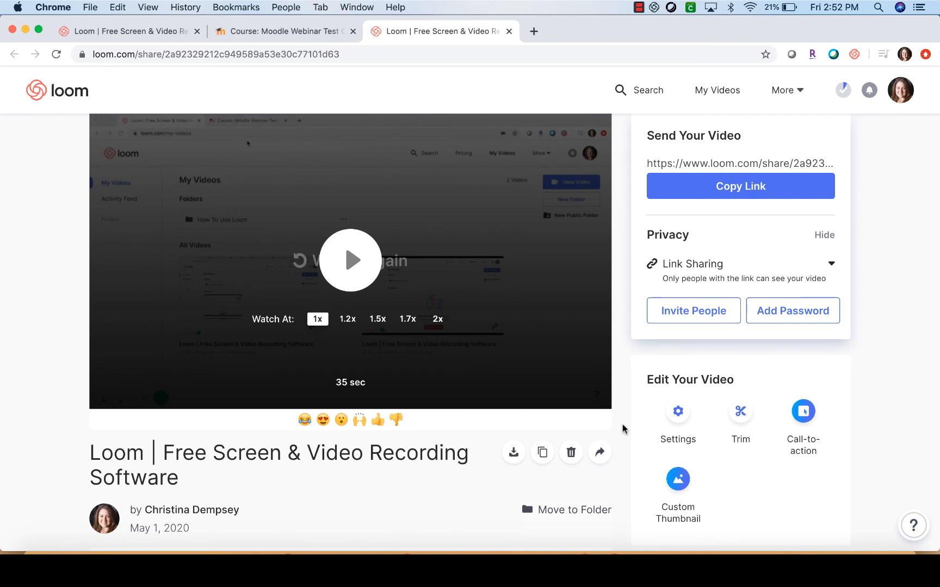
scroll(623, 429, up, 1)
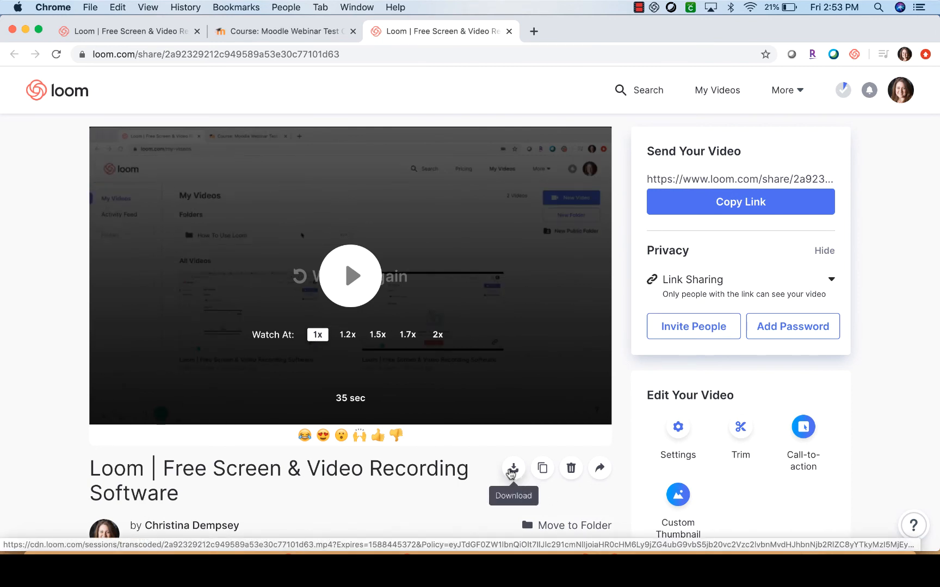
click(512, 471)
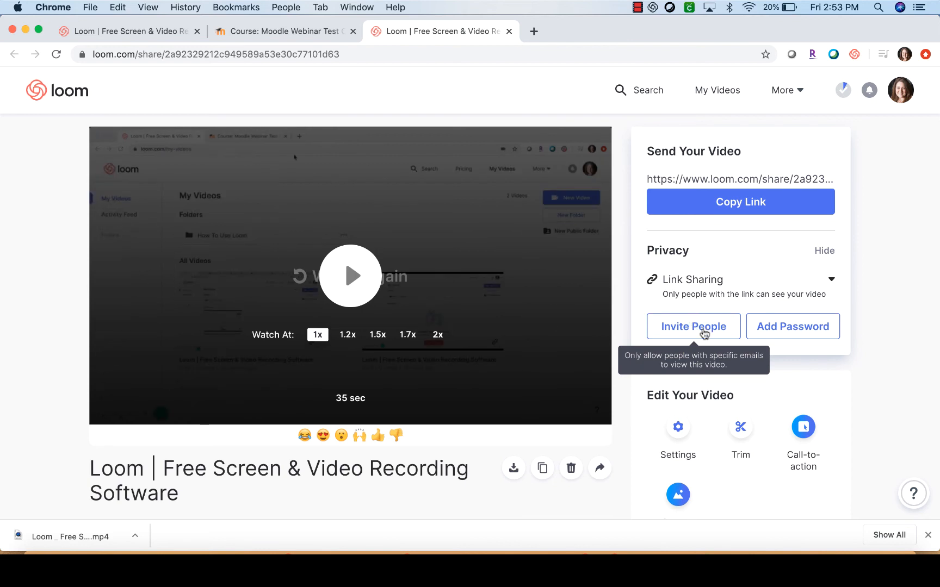
Review the email invitation form and the Link Sharing and Public privacy choices, leaving both without changes
click(703, 334)
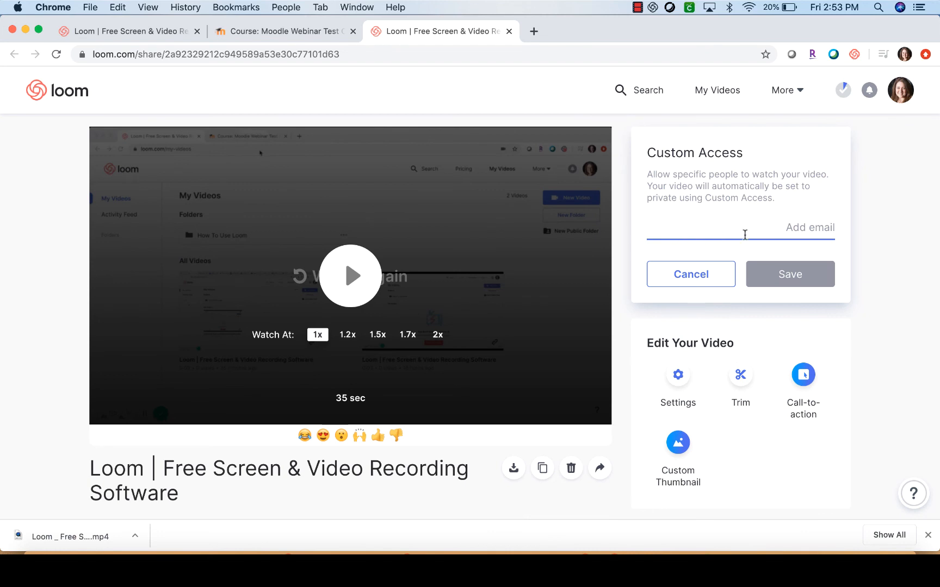
click(677, 273)
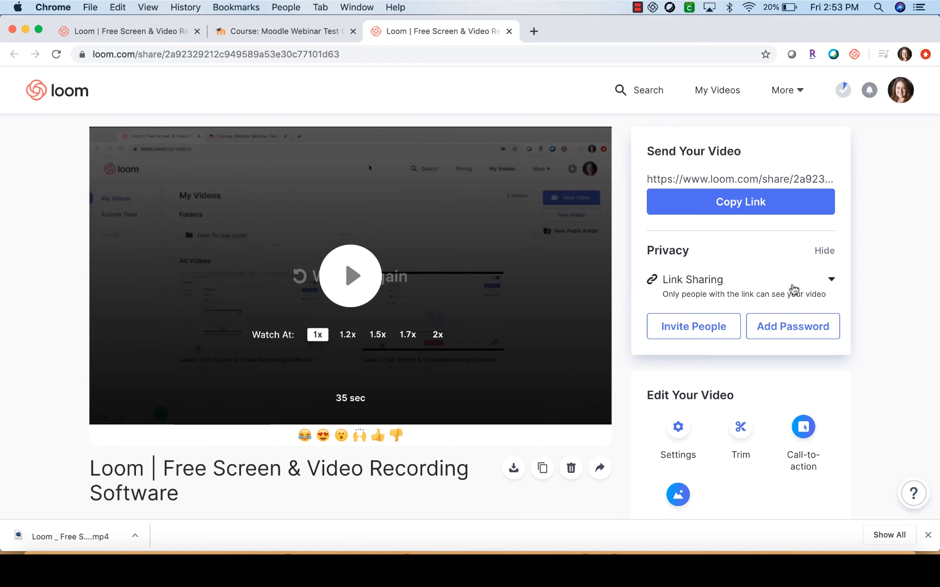
click(830, 281)
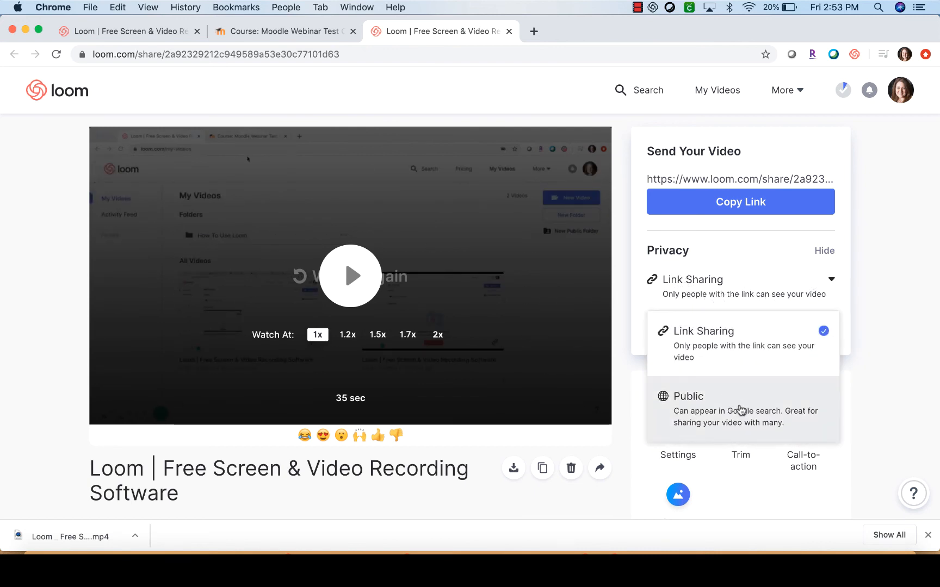
click(869, 297)
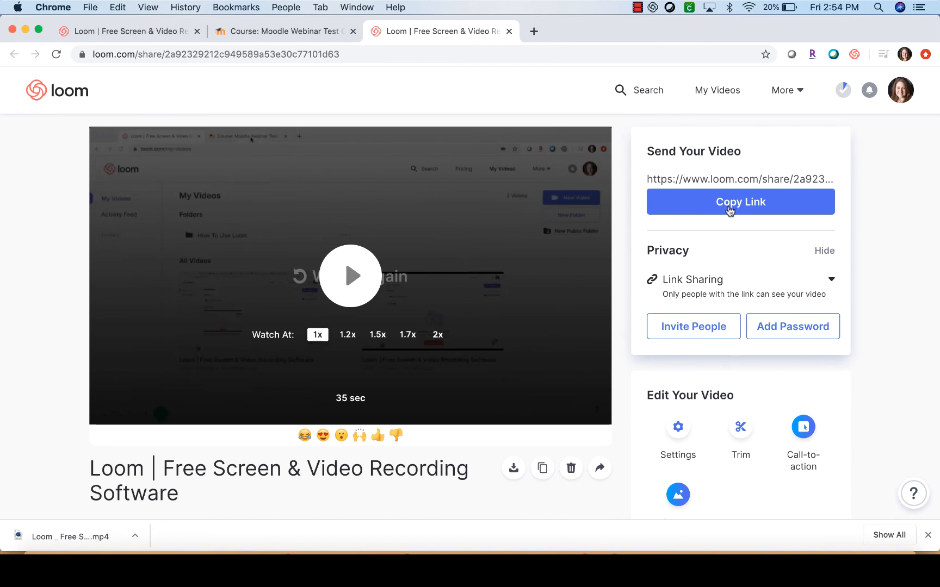
Look over the available share destinations and copy the video's share link
click(601, 473)
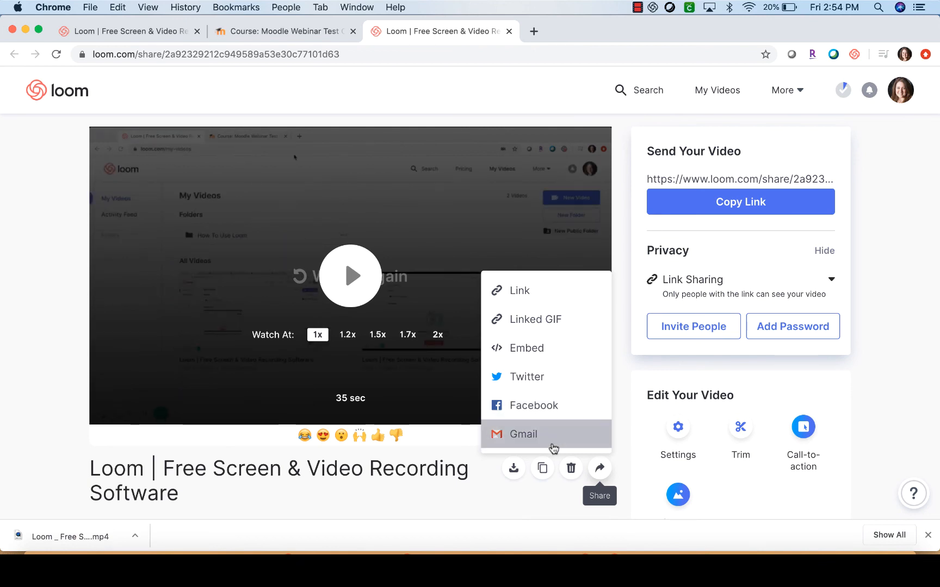
click(634, 499)
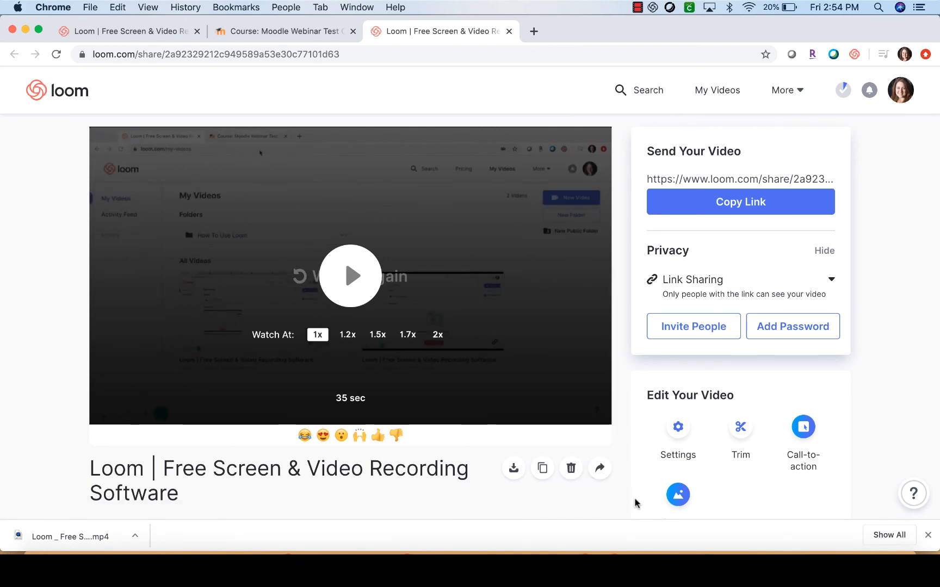
click(733, 209)
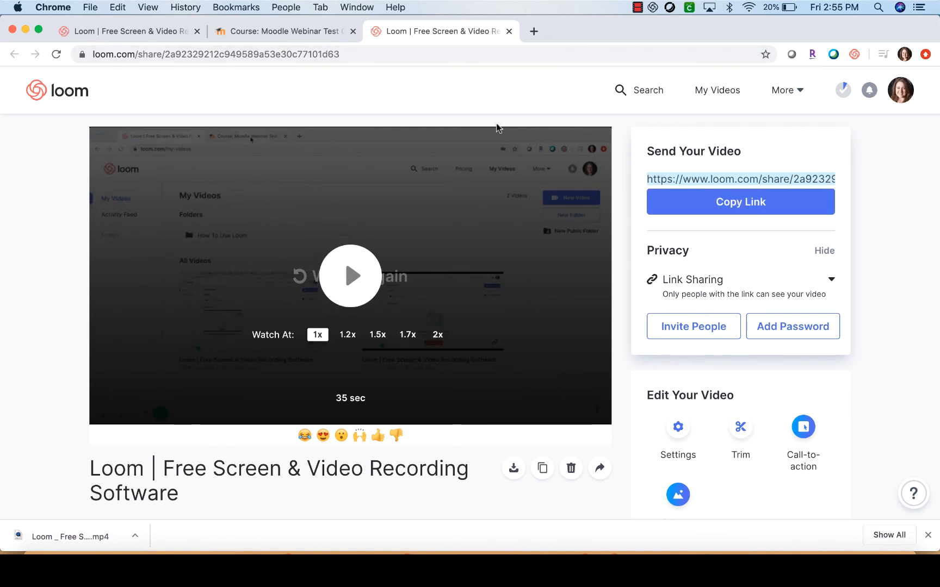
click(751, 206)
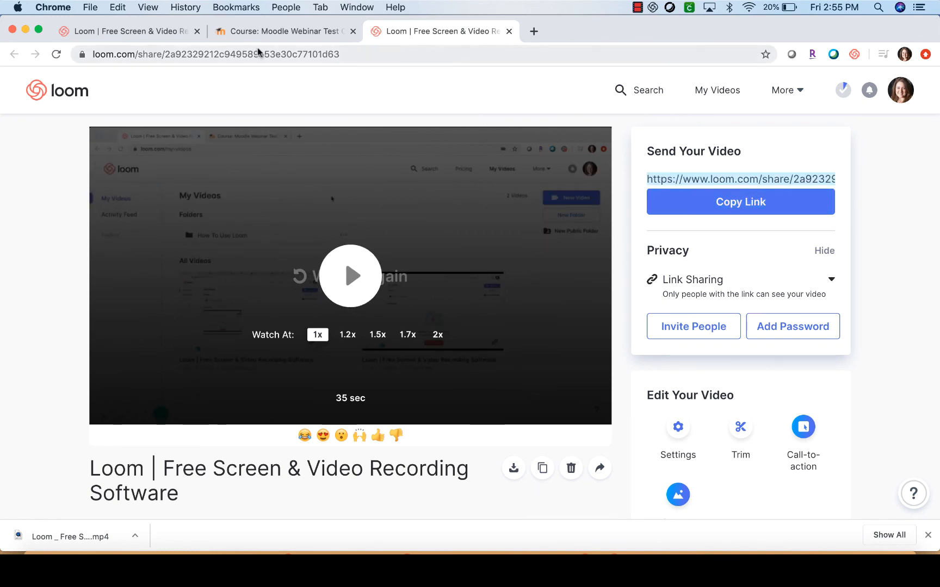
Switch to the Moodle Webinar Test Course, turn editing on and start a new URL resource in the General section
click(265, 34)
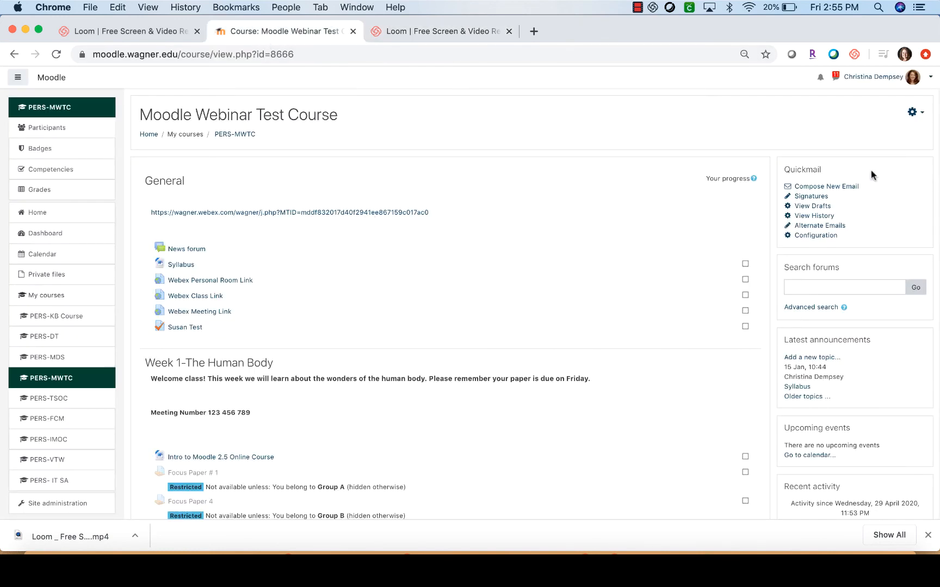
click(912, 112)
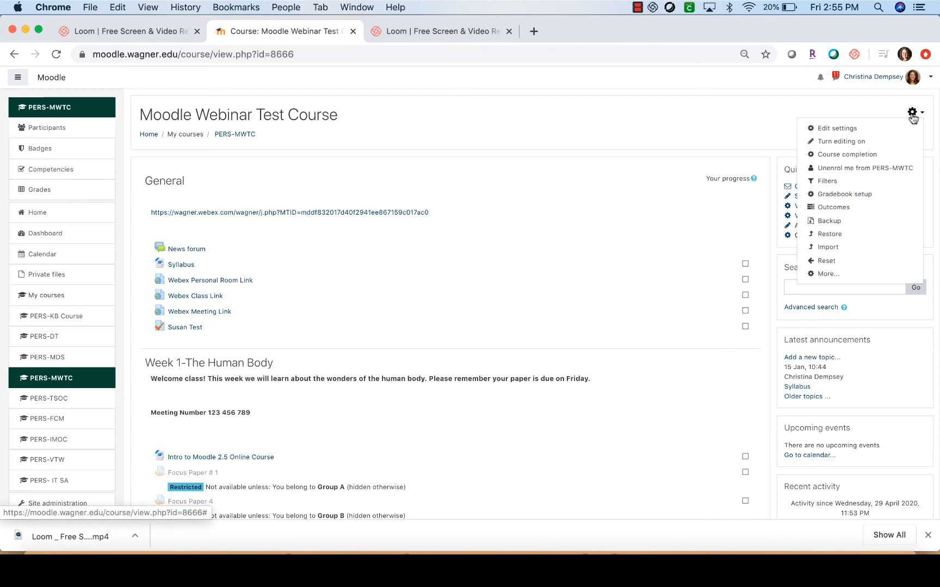
click(855, 143)
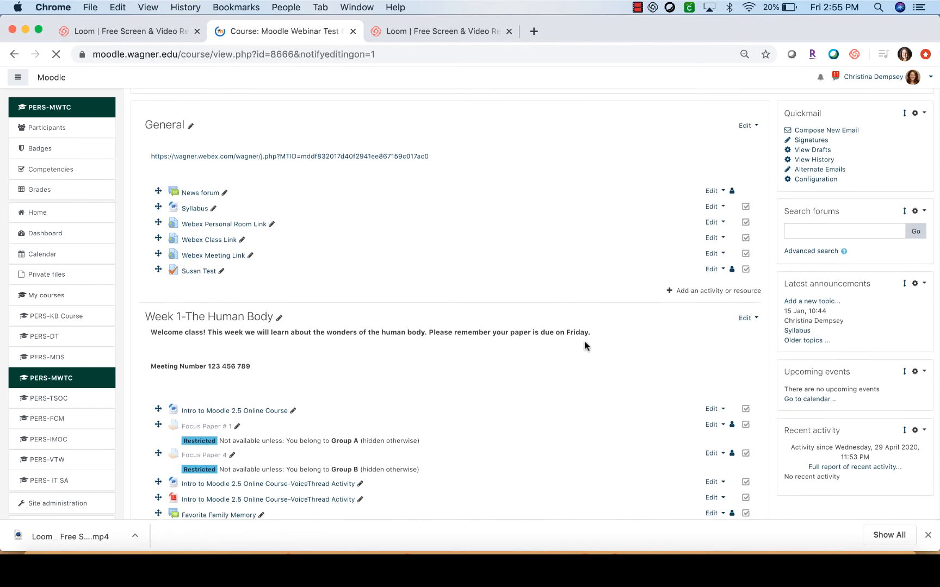
click(727, 287)
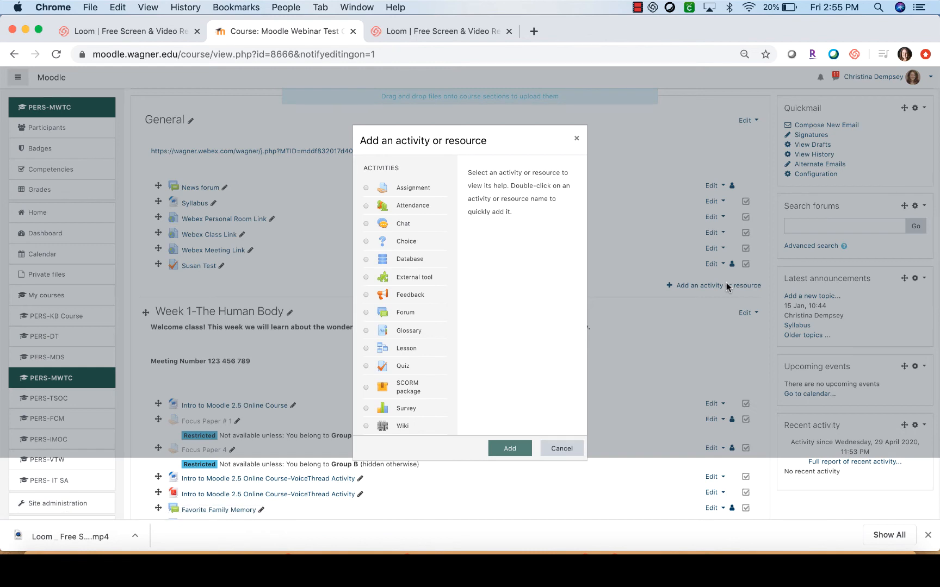
scroll(368, 272, down, 5)
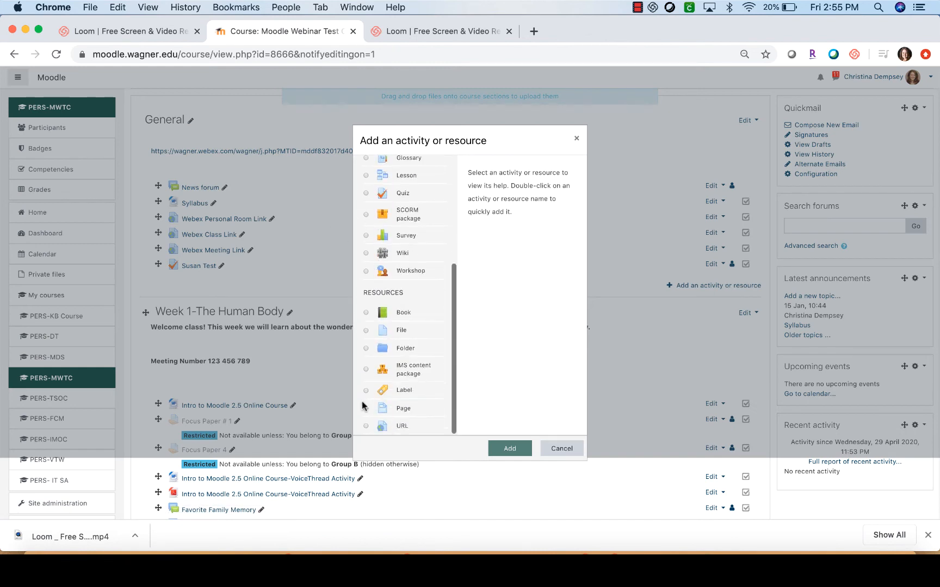
click(366, 426)
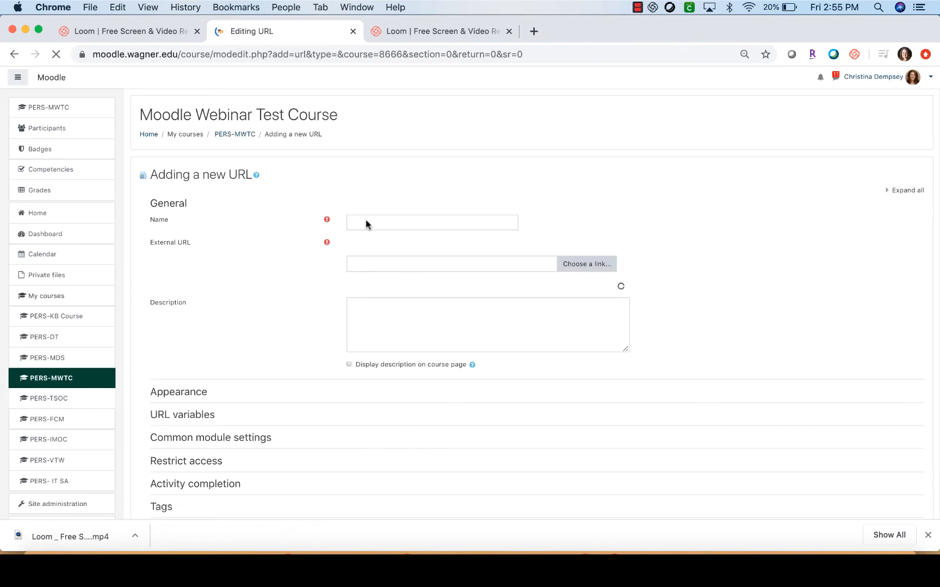
Name the URL resource "Loom Link", paste the copied Loom share link as its external URL, and save it to the course
click(364, 219)
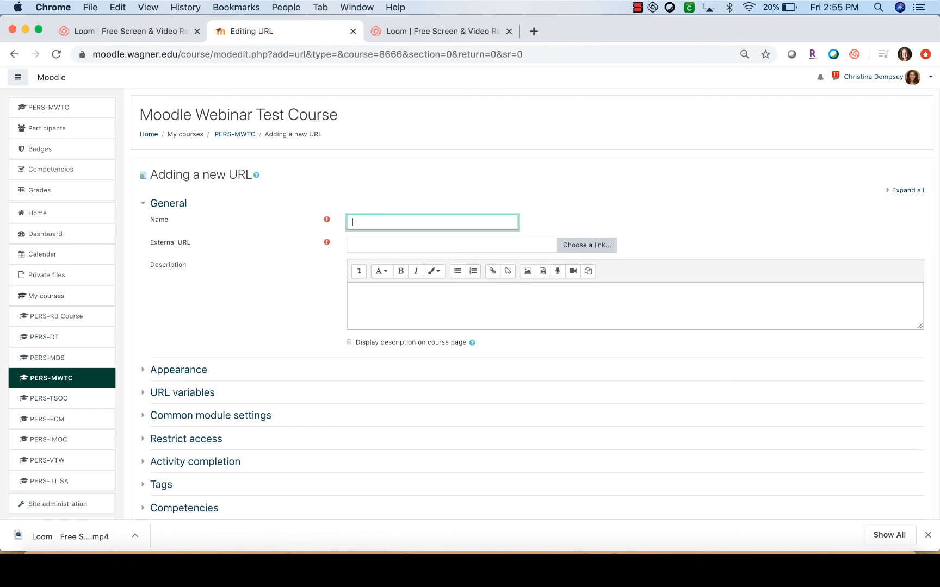
click(356, 244)
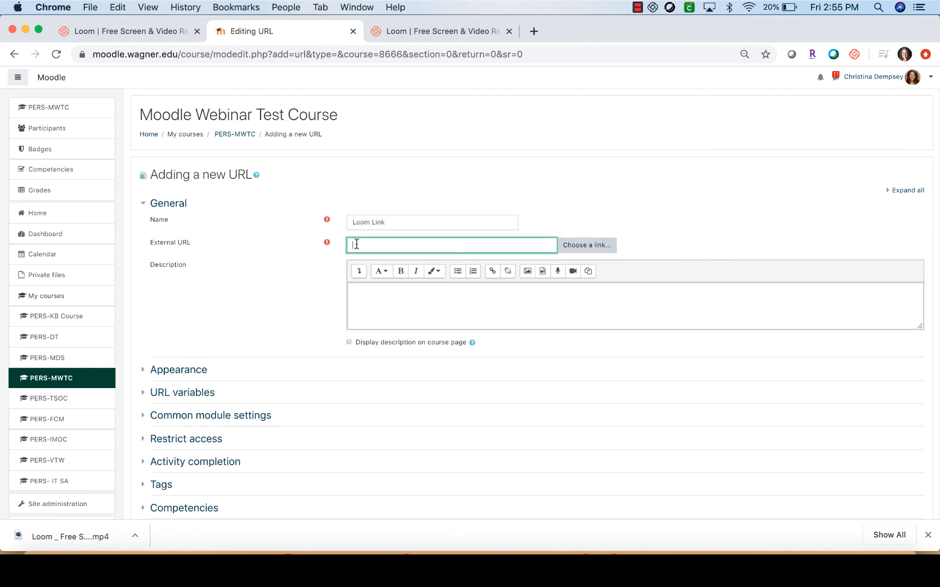
key(super+v)
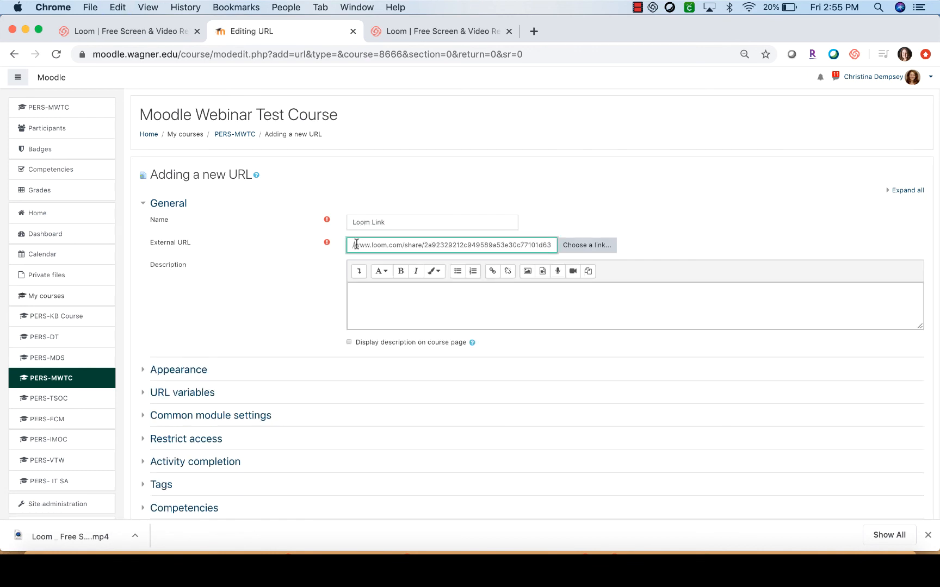
key(Left)
key(Left)
key(Left)
key(Left)
key(Left)
key(Left)
key(Left)
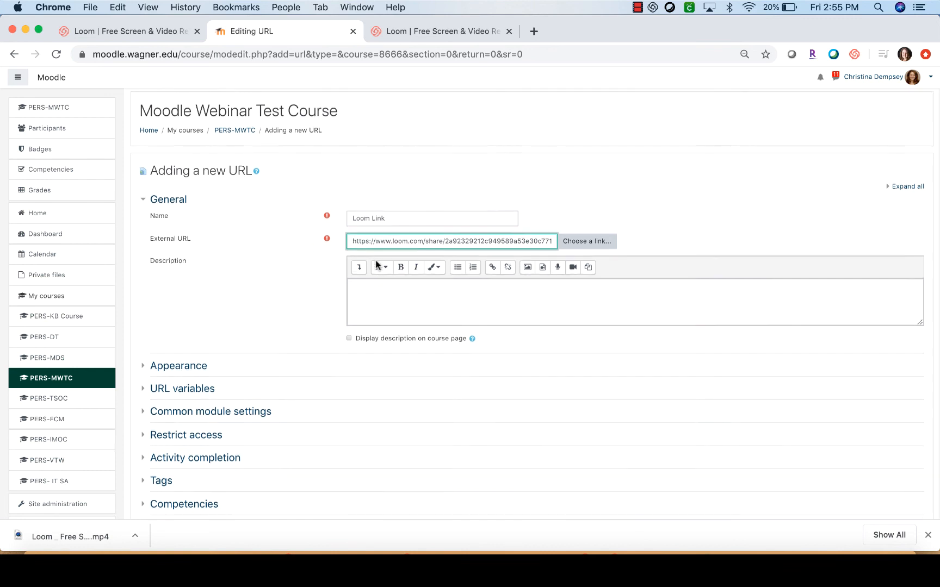
scroll(376, 261, down, 2)
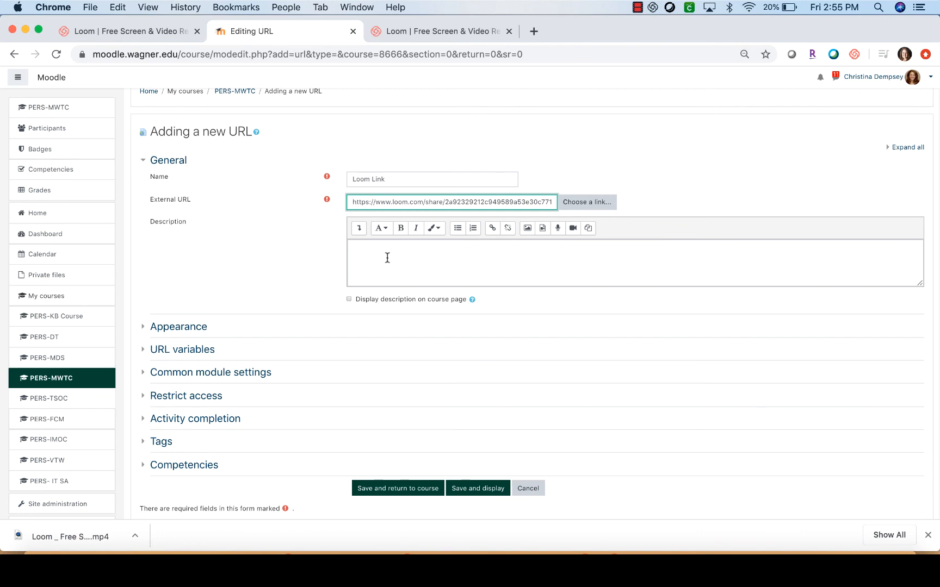
click(411, 489)
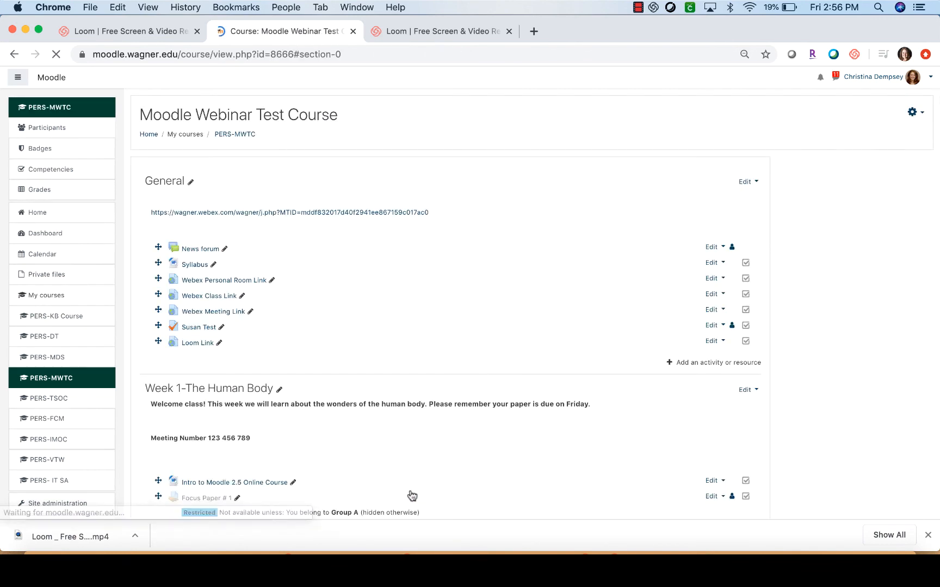
Examine the video page behind Loom Link from the Student role and return to the course page
click(889, 81)
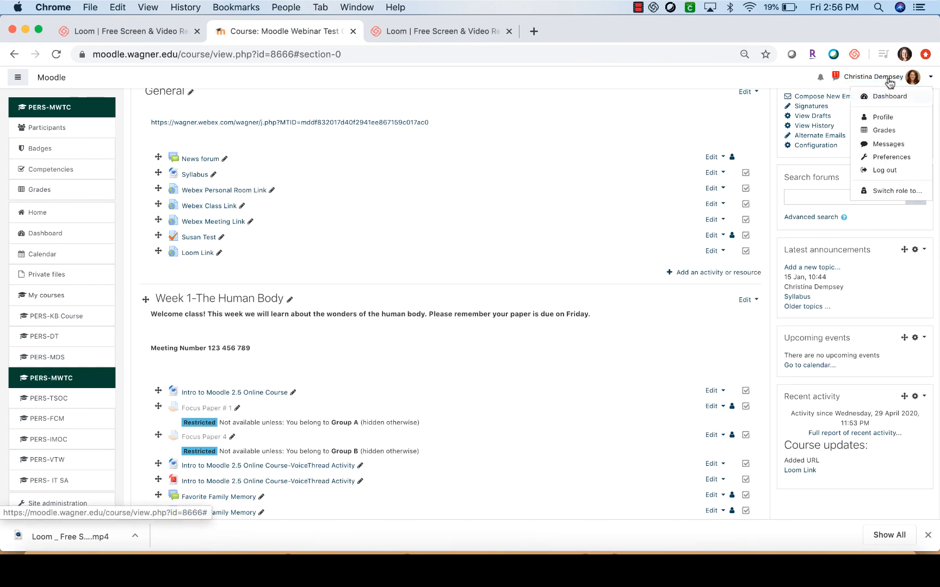
click(886, 191)
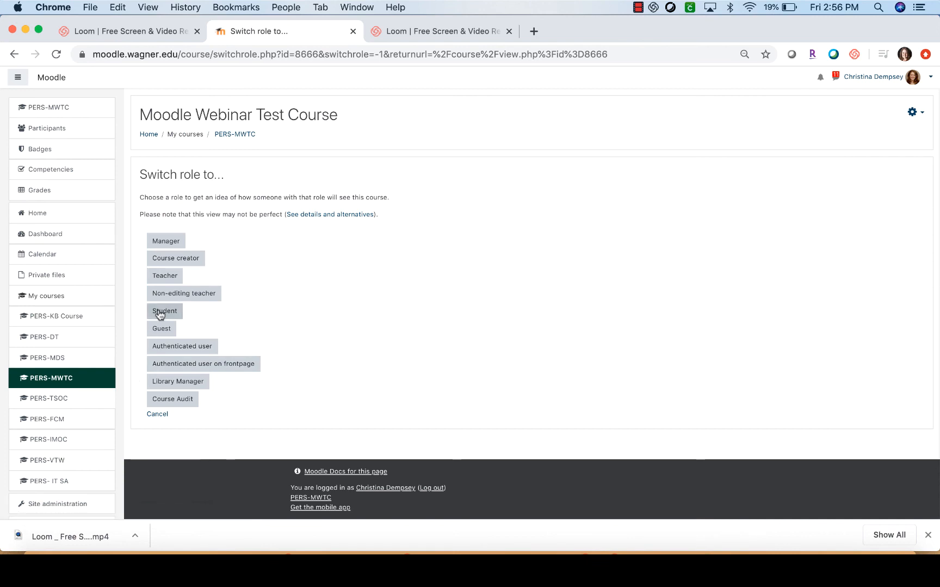
click(159, 314)
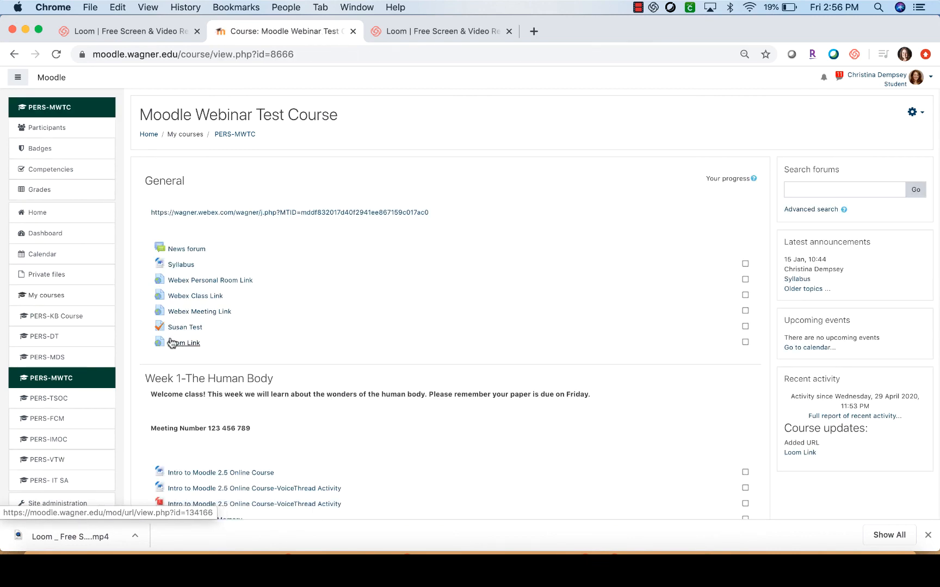
click(172, 344)
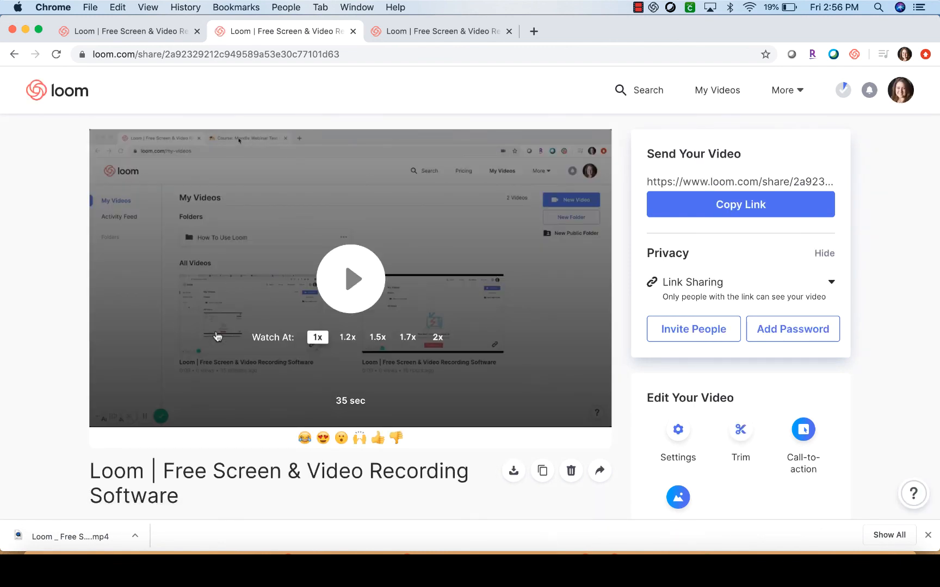
scroll(218, 337, down, 4)
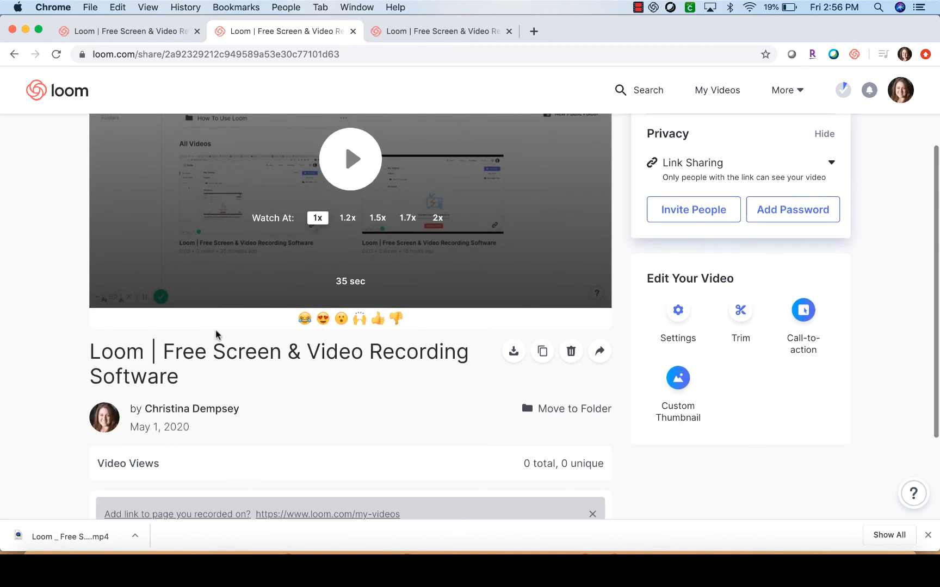
scroll(216, 334, up, 4)
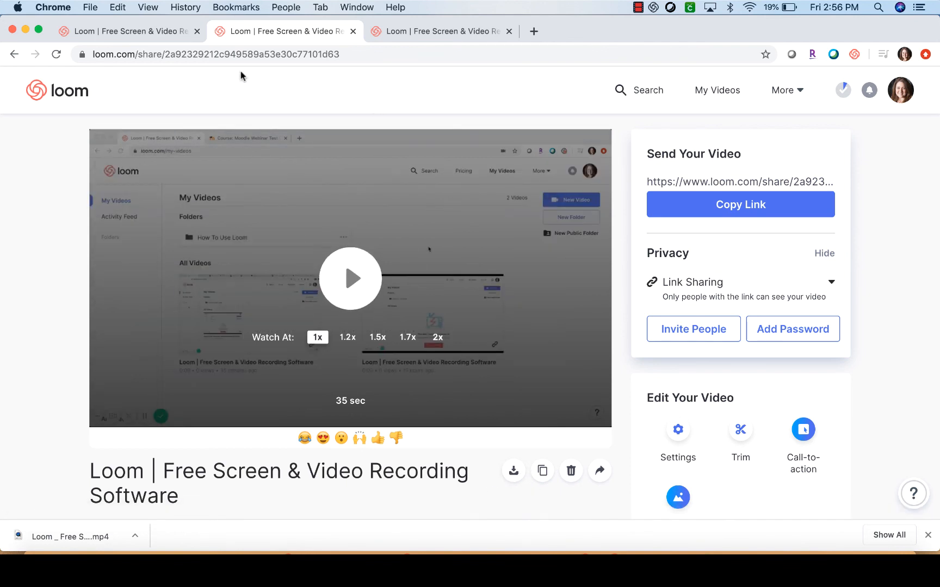
click(14, 54)
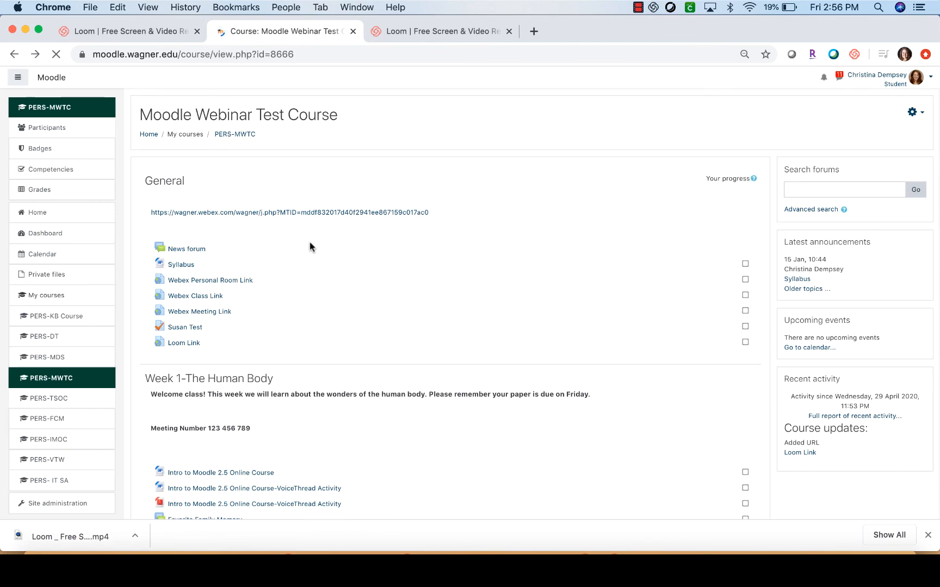
Return to the normal role in the course and turn editing back on
scroll(408, 314, down, 3)
scroll(744, 207, up, 3)
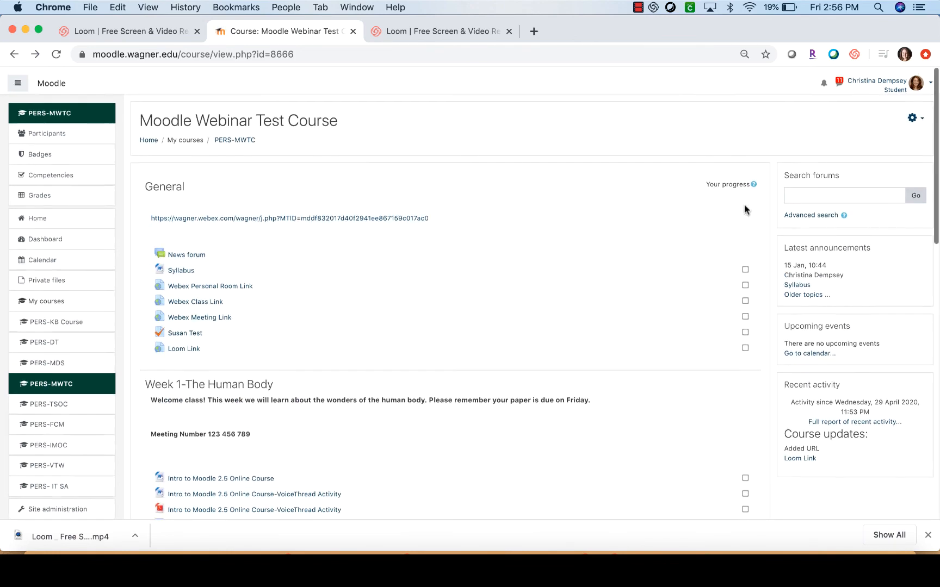
click(916, 113)
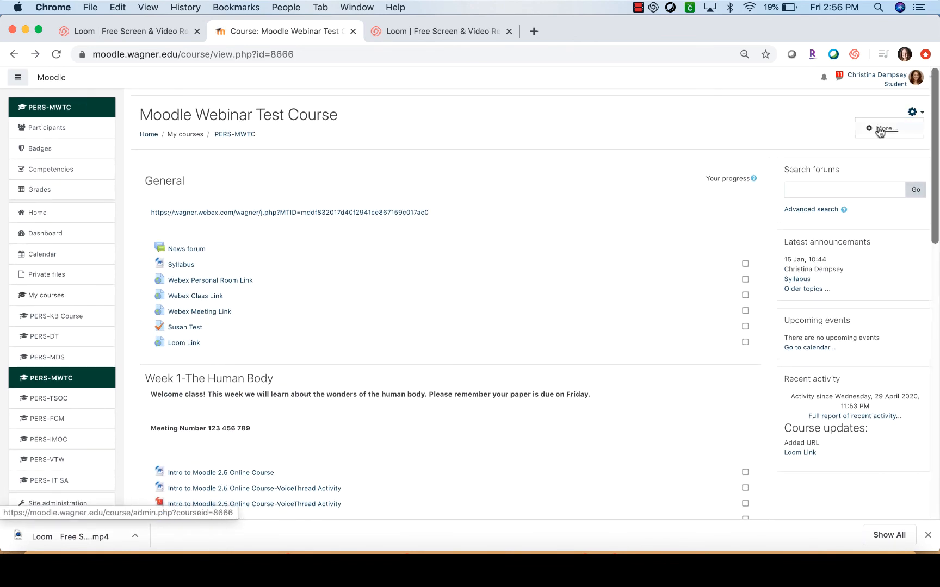
click(884, 79)
click(878, 190)
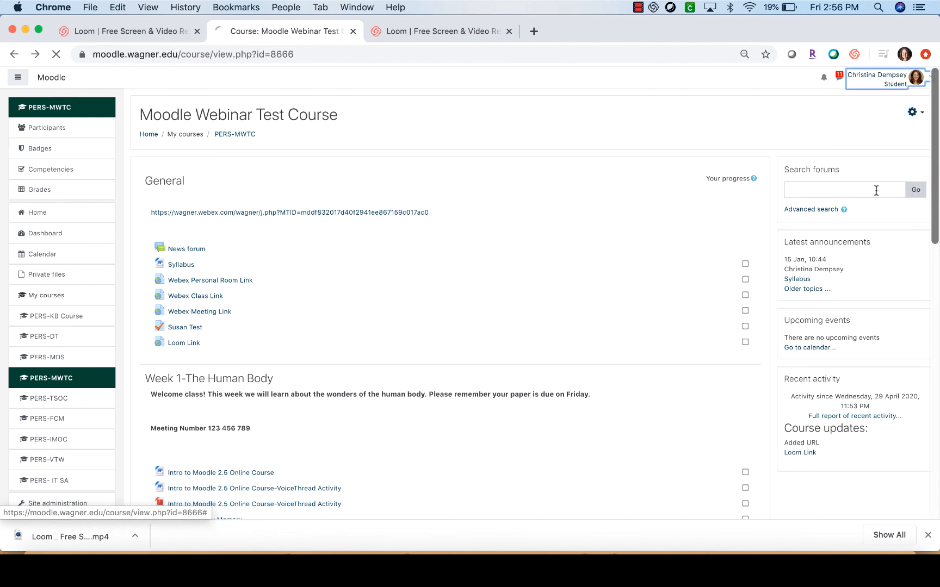
click(913, 113)
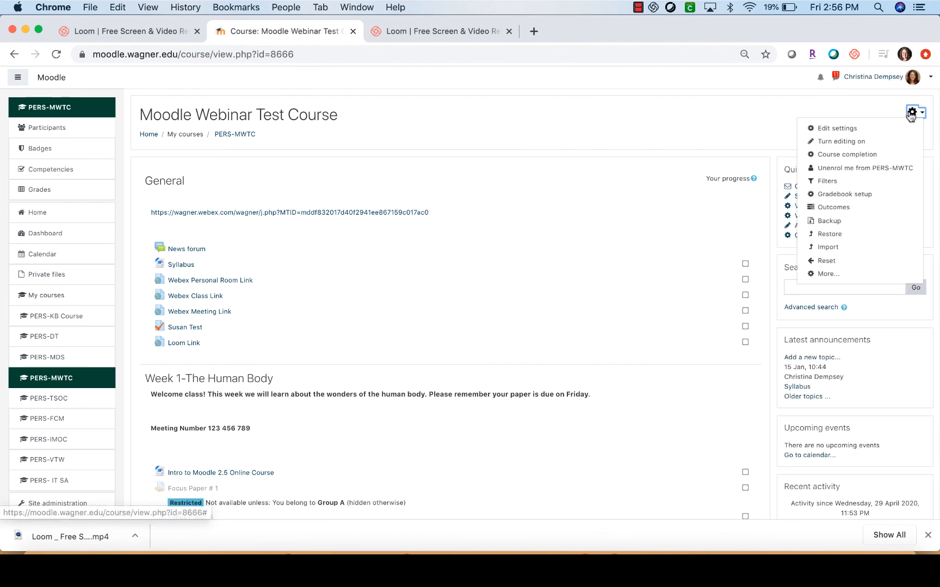
click(873, 143)
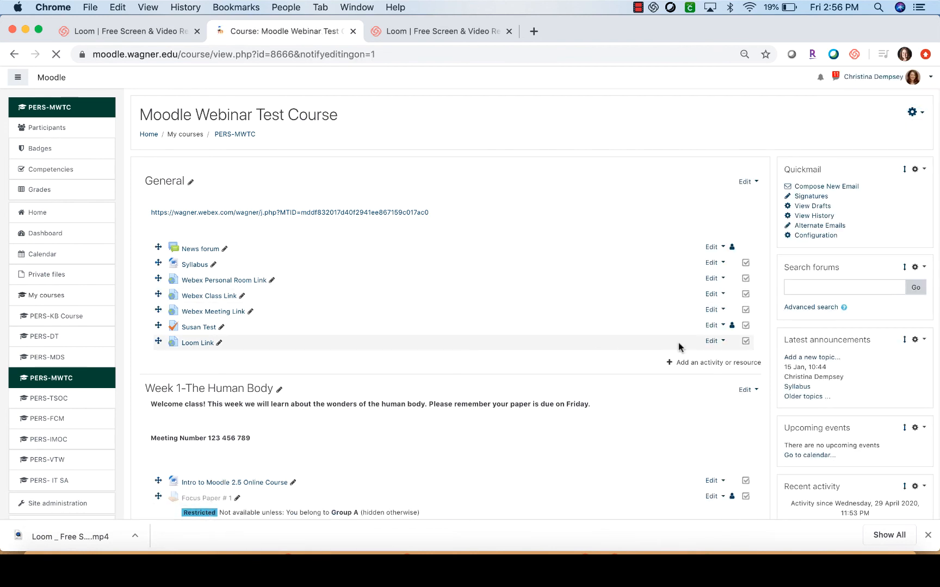
Start a new File resource in the General section and name it "Loom File"
click(691, 362)
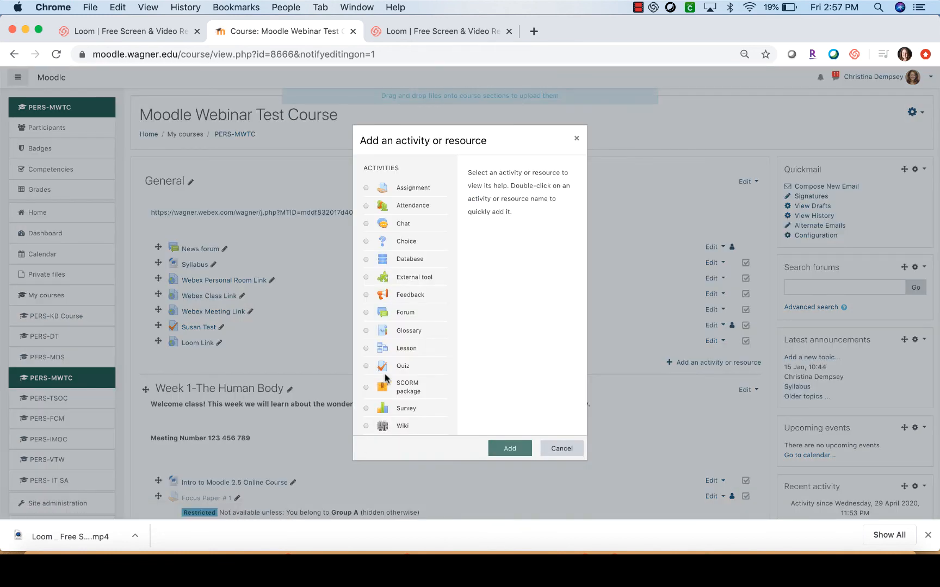
scroll(385, 373, down, 5)
double_click(370, 330)
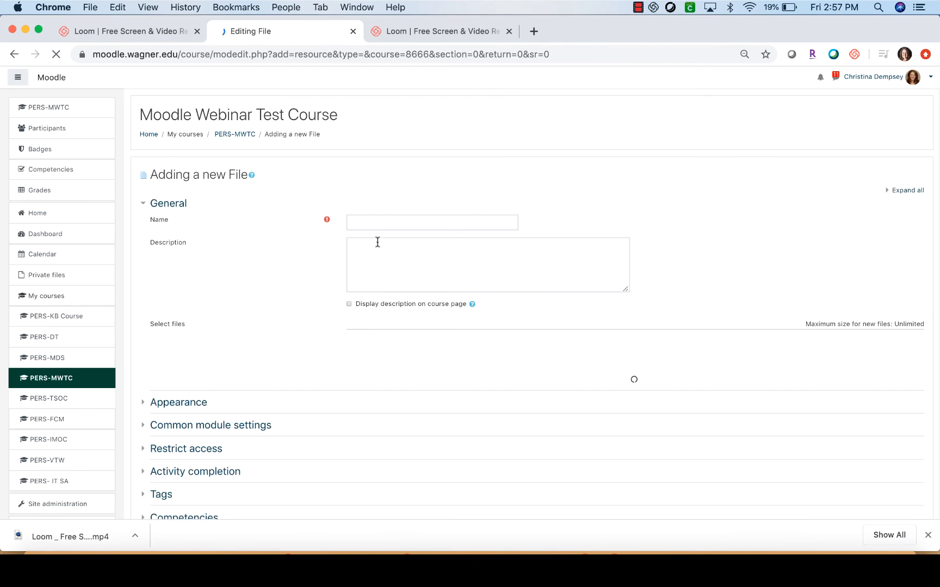
click(381, 224)
text(Loom Fil)
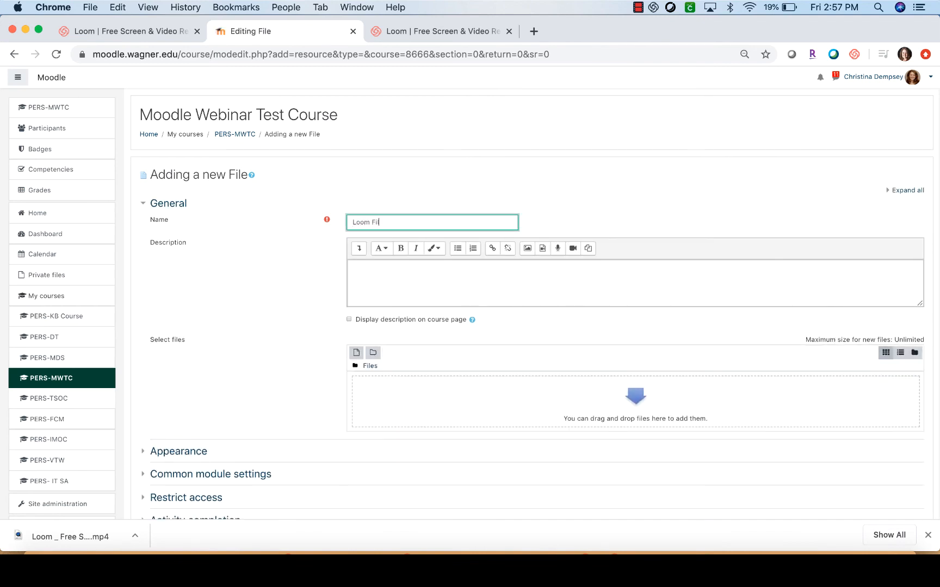
text(e)
Upload the downloaded Loom MP4 video to the File resource and save it to the course
click(379, 390)
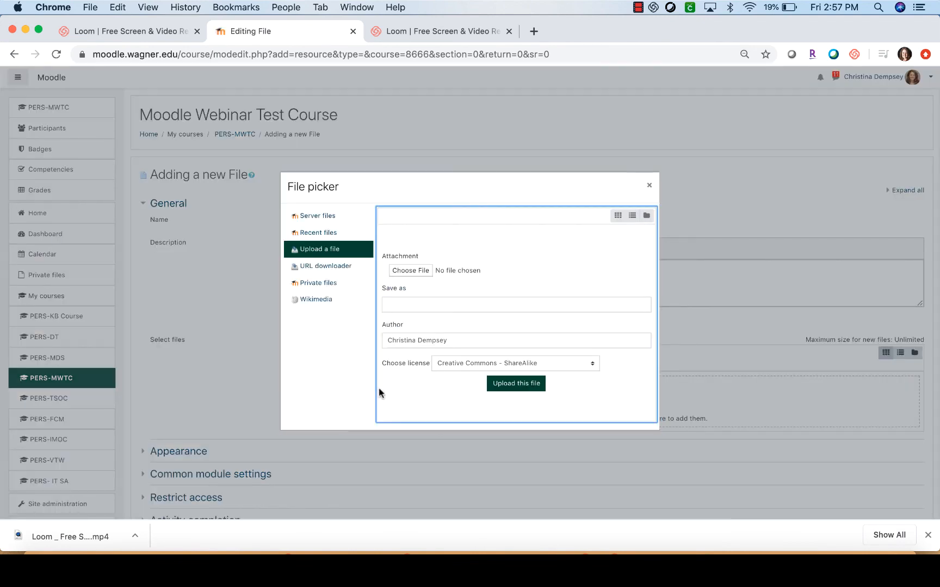
click(414, 269)
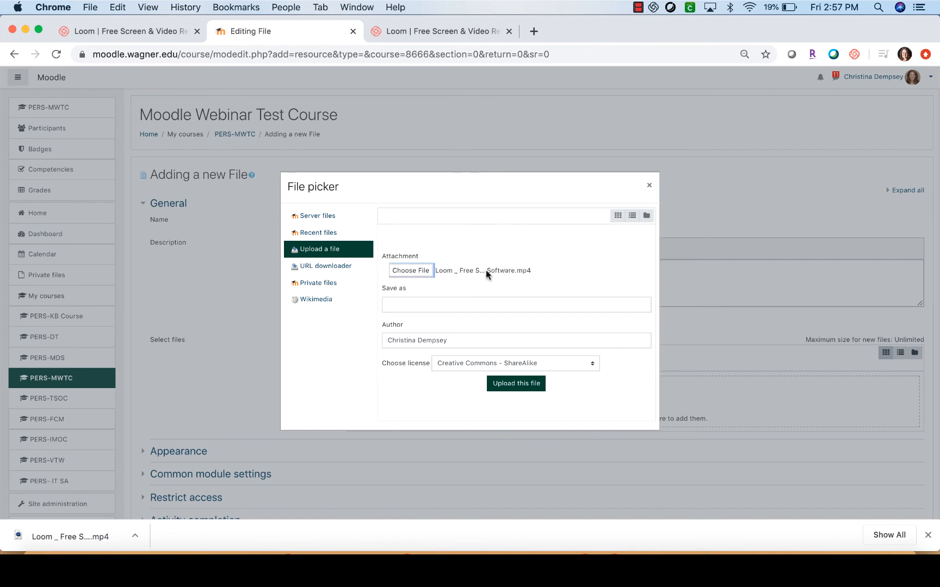
click(508, 381)
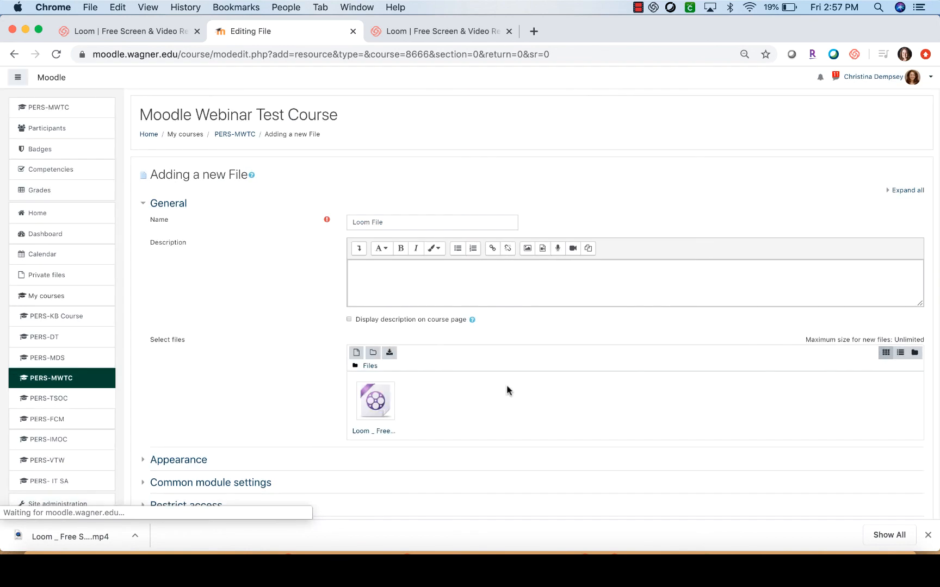
scroll(387, 412, down, 2)
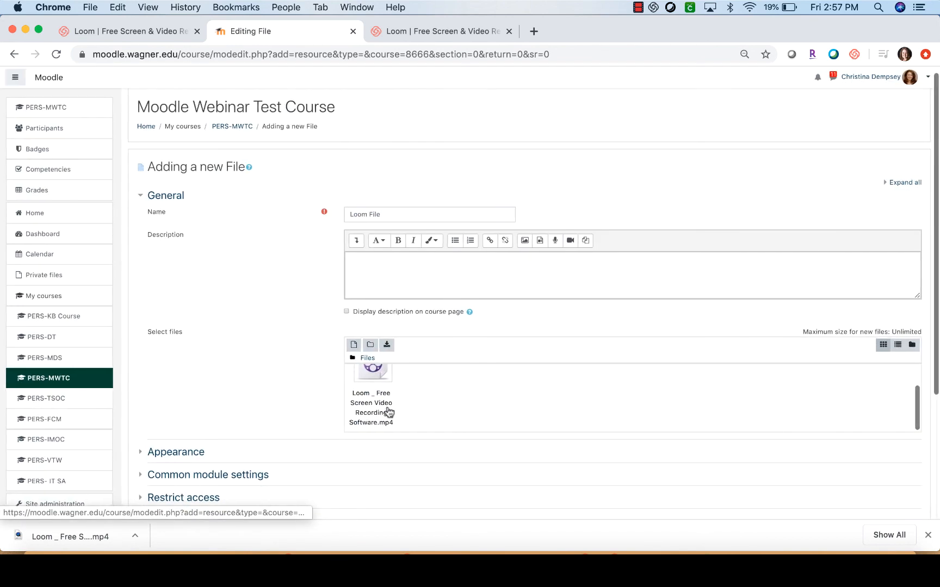
scroll(325, 405, down, 4)
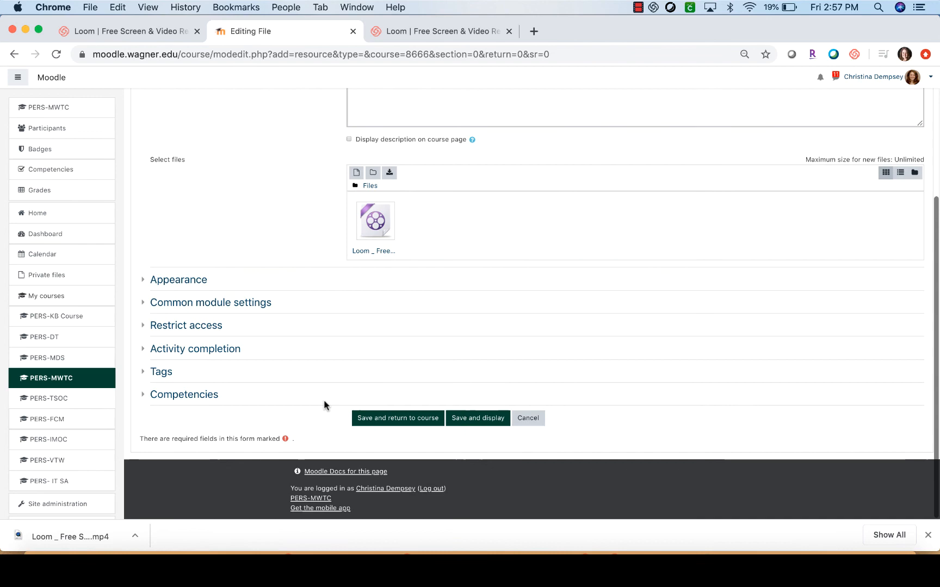
click(393, 418)
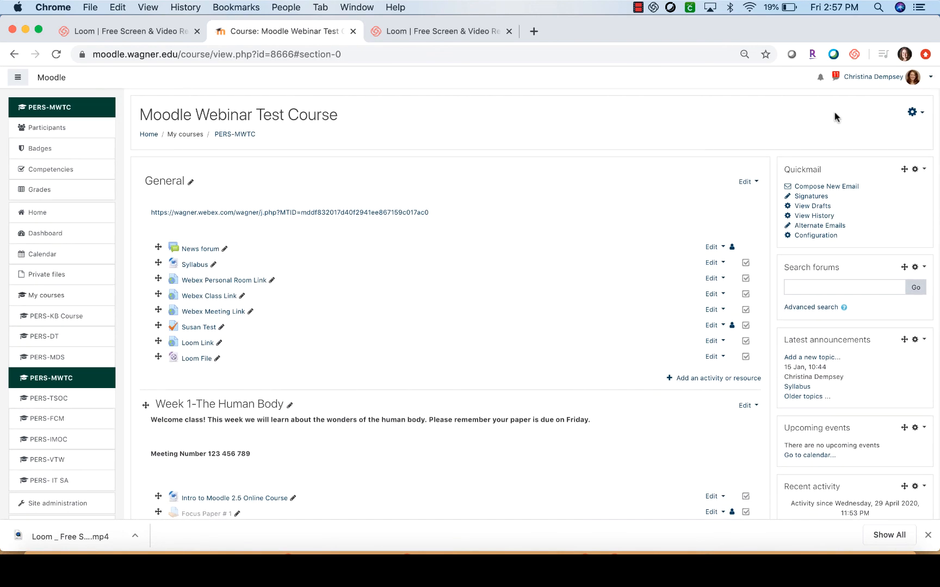
Play the Loom File video in full screen from the Student role, and switch back to Loom's My Videos page
click(874, 77)
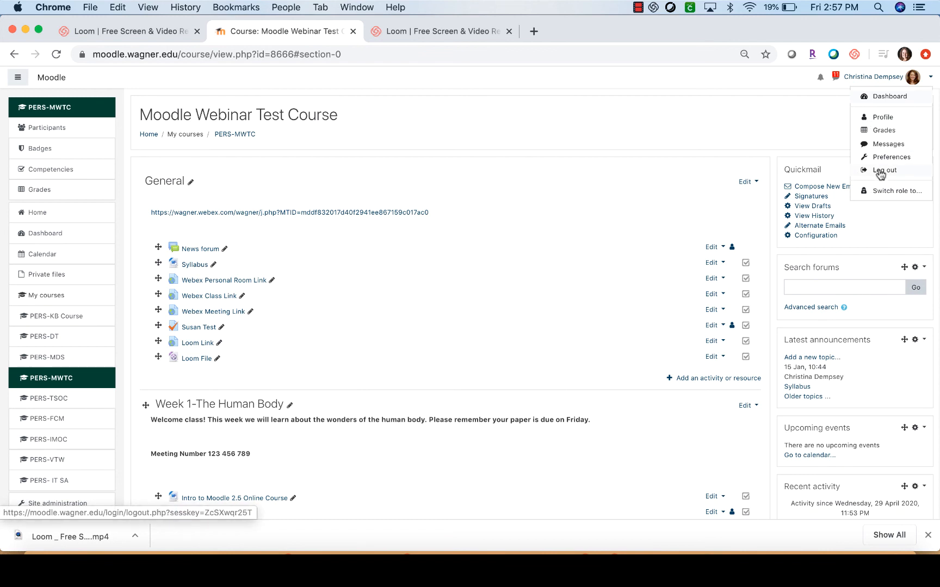
click(879, 187)
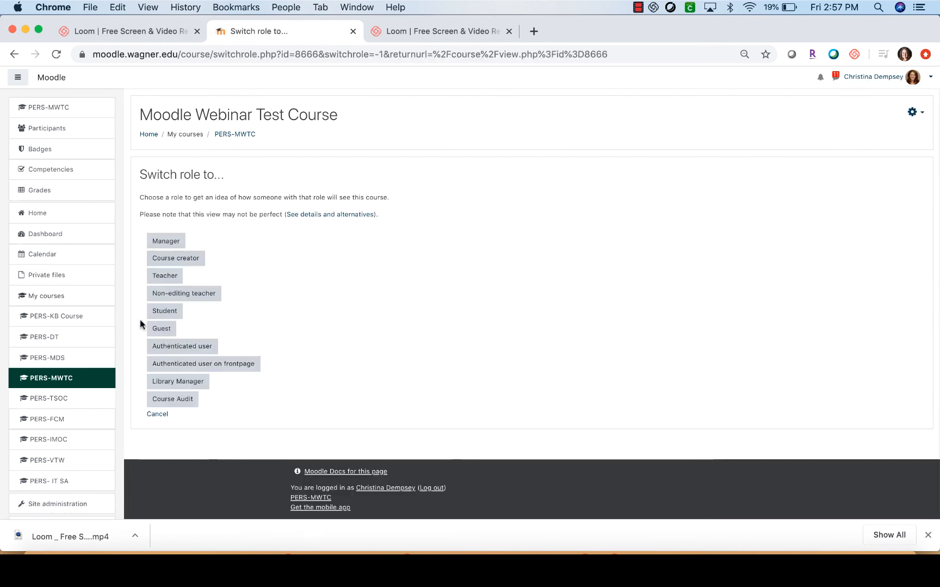
click(173, 311)
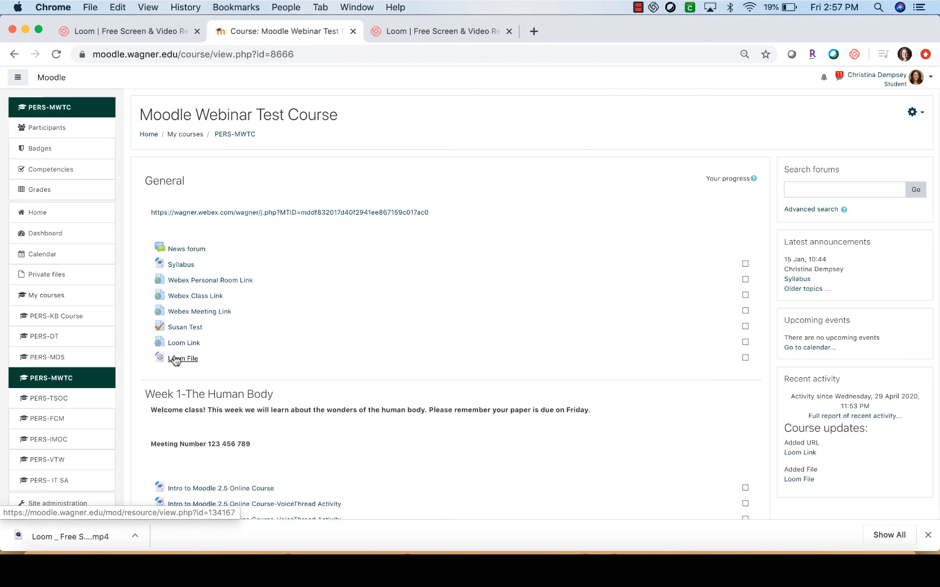
click(175, 359)
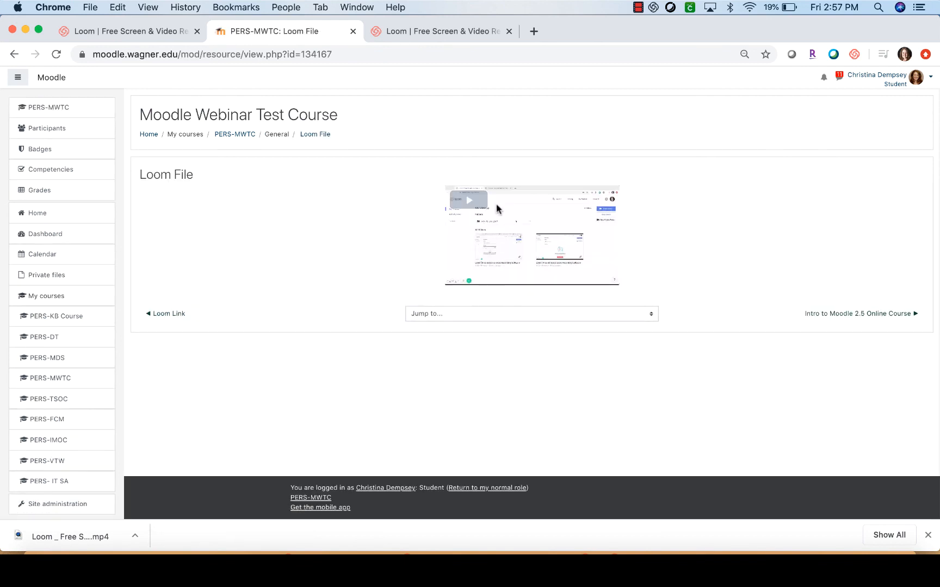
click(466, 191)
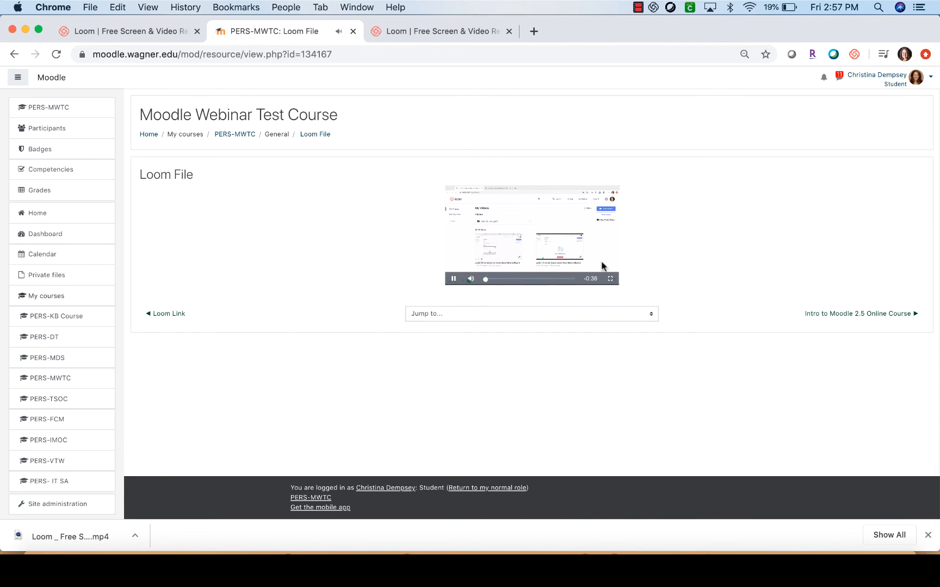
click(610, 278)
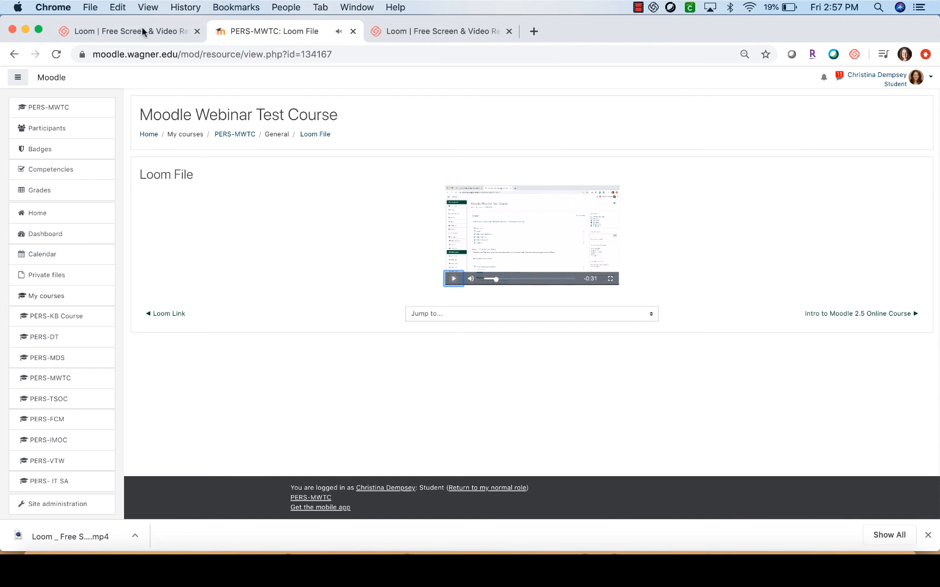
click(145, 34)
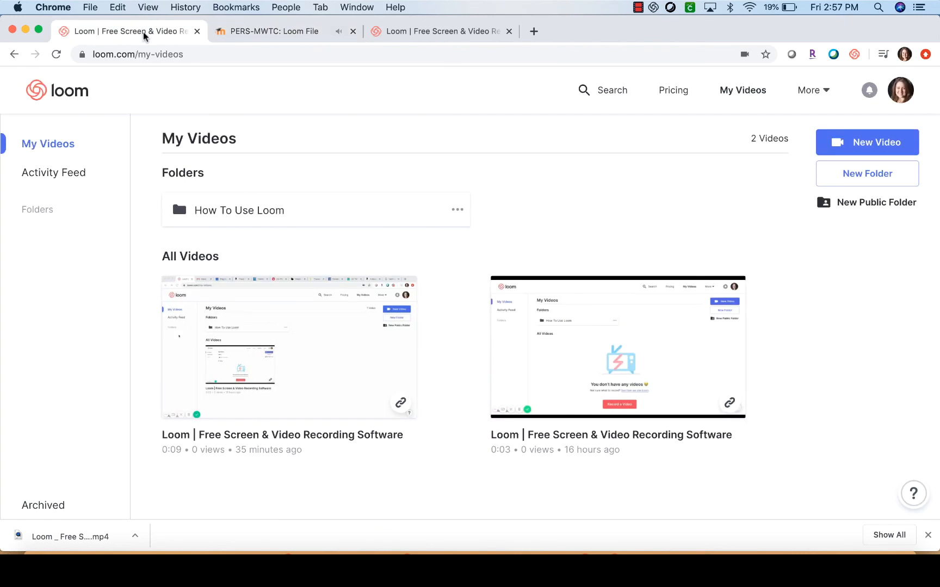